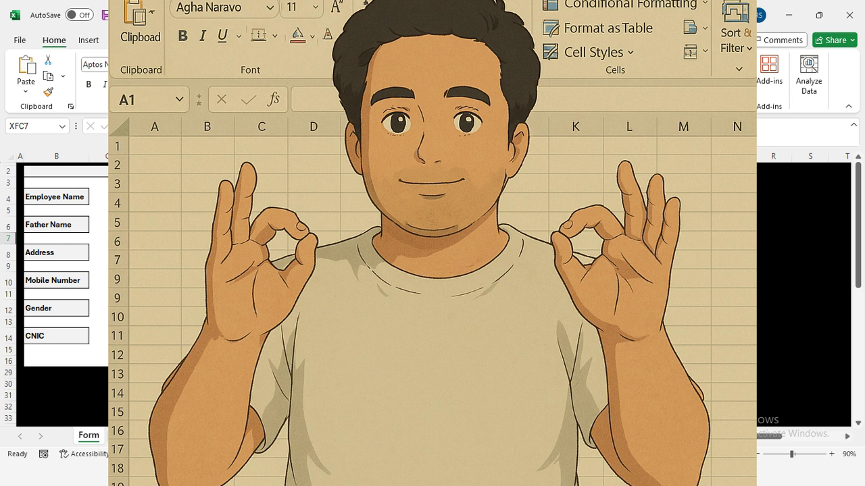
Save the workbook as 'Data Entry Form' with the Excel Macro-Enabled Workbook file type
{"action": "left_click", "coordinate": [91, 183]}
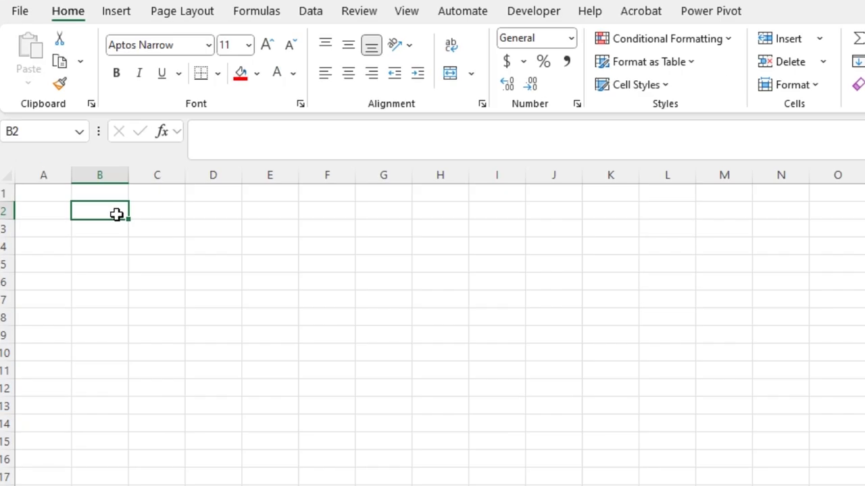
{"action": "left_click", "coordinate": [20, 12]}
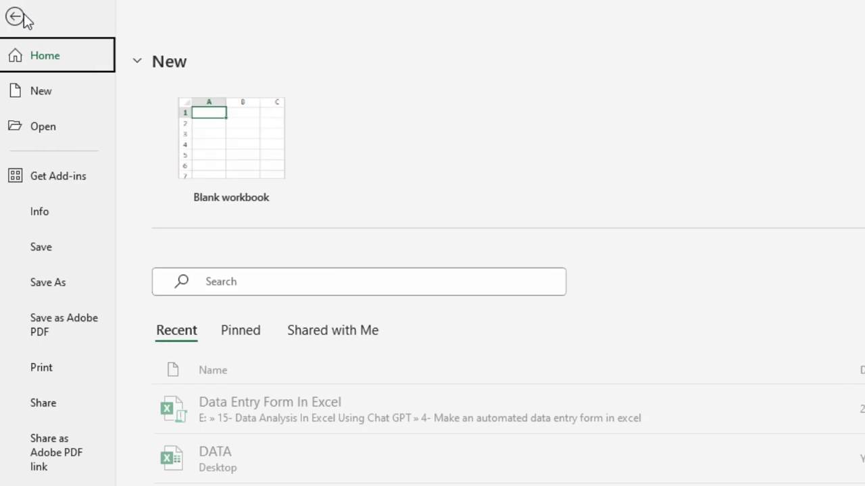
{"action": "left_click", "coordinate": [66, 281]}
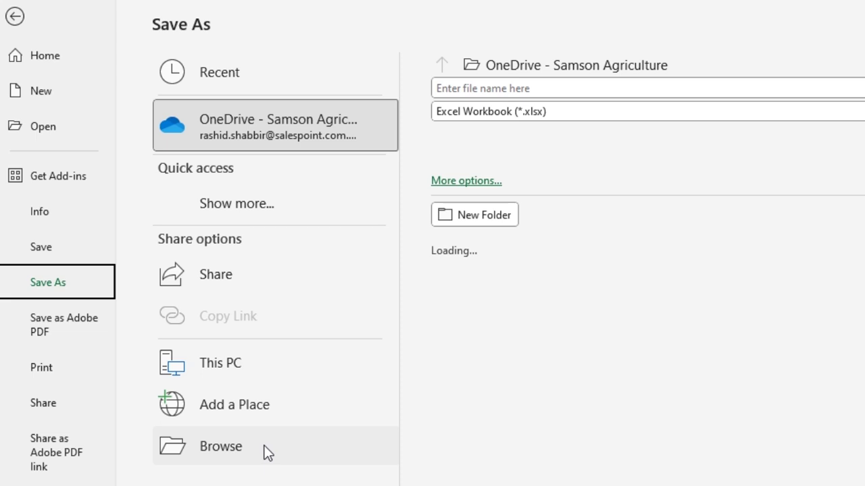
{"action": "left_click", "coordinate": [265, 450]}
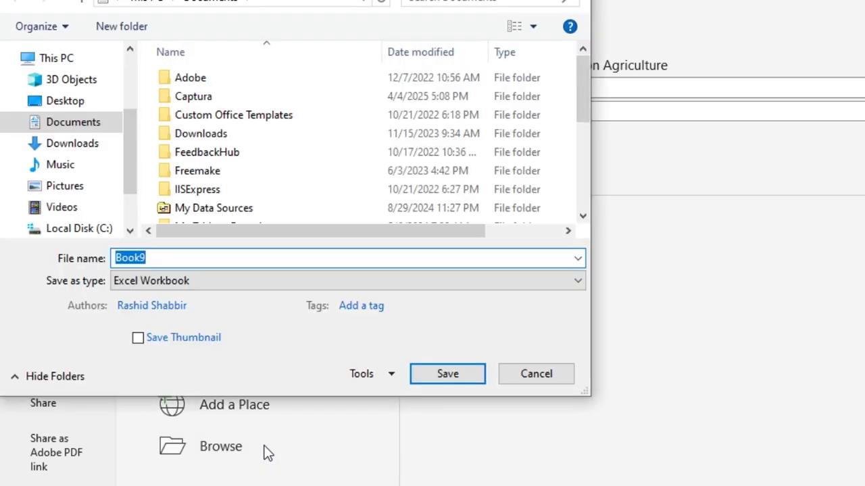
{"action": "type", "text": "Data"}
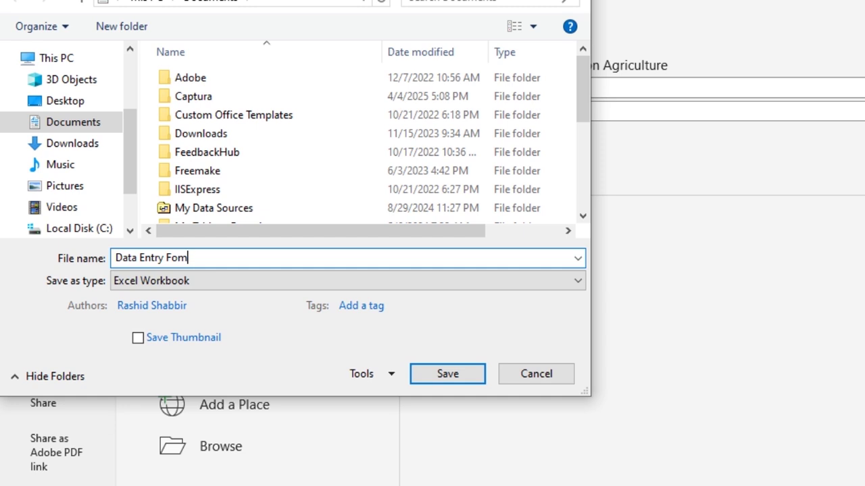
{"action": "type", "text": "Entry Fo"}
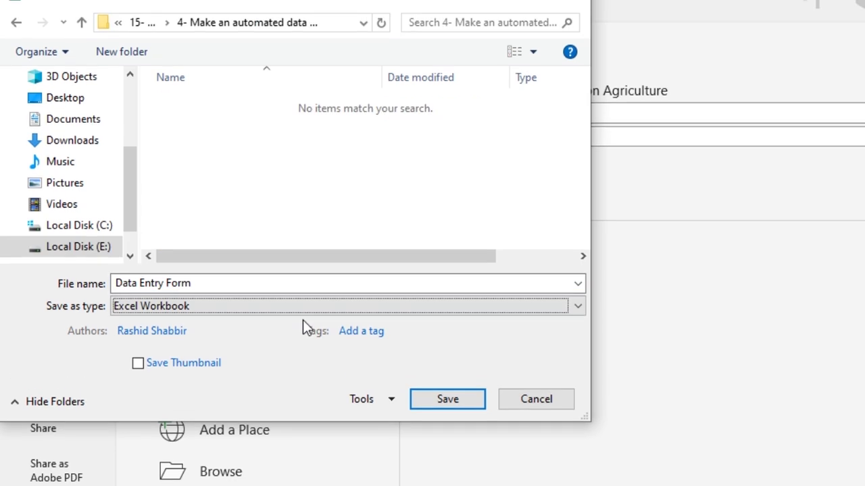
{"action": "left_click", "coordinate": [305, 281]}
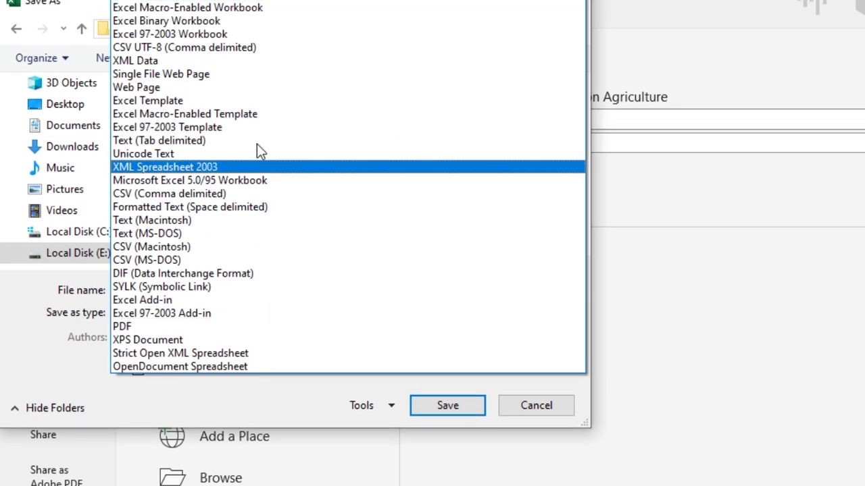
{"action": "left_click", "coordinate": [274, 13]}
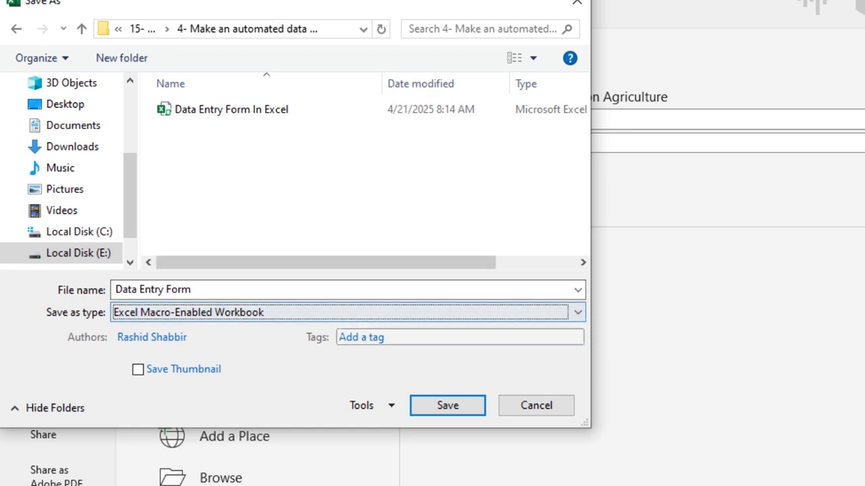
{"action": "left_click", "coordinate": [447, 405]}
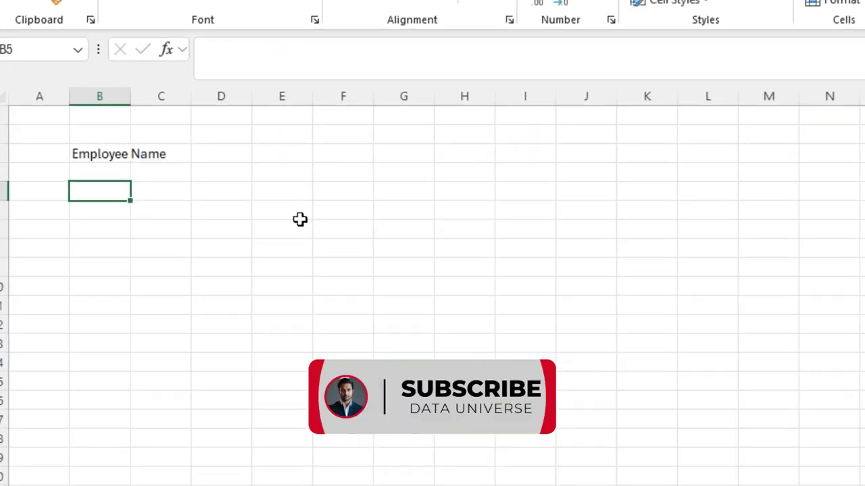
Enter the column B labels Father Name, Address, Mobile Number and Gender on alternate rows
{"action": "type", "text": "Father Name"}
{"action": "key", "text": "Return"}
{"action": "key", "text": "Return"}
{"action": "type", "text": "Address"}
{"action": "key", "text": "Return"}
{"action": "key", "text": "Return"}
{"action": "type", "text": "Mobile Number"}
{"action": "key", "text": "Return"}
{"action": "key", "text": "Return"}
{"action": "type", "text": "Gender"}
{"action": "key", "text": "Return"}
{"action": "key", "text": "Return"}
Enter the column F labels Date of Birth, Email, Education, Salary, Reporting To, Date Of Joining from F3
{"action": "key", "text": "Up"}
{"action": "key", "text": "Up"}
{"action": "key", "text": "Up"}
{"action": "key", "text": "Up"}
{"action": "key", "text": "Up"}
{"action": "key", "text": "Up"}
{"action": "key", "text": "Up"}
{"action": "key", "text": "Right"}
{"action": "key", "text": "Right"}
{"action": "key", "text": "Right"}
{"action": "key", "text": "Right"}
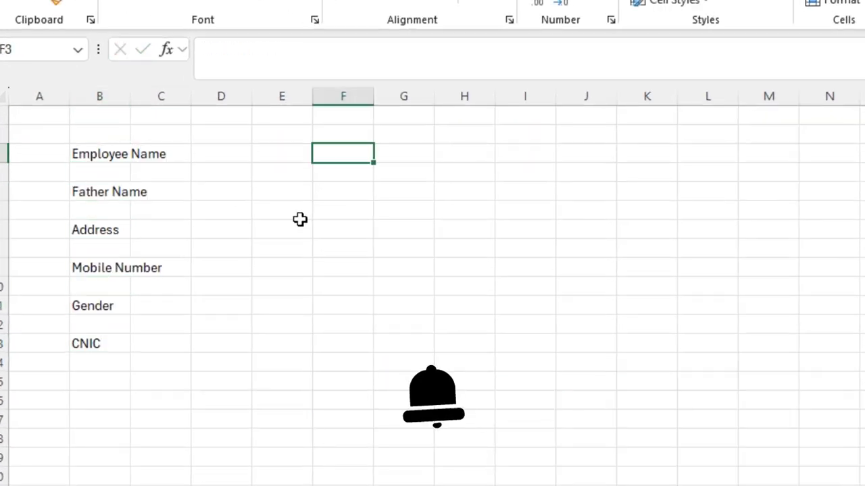
{"action": "type", "text": "Date of Birth"}
{"action": "key", "text": "Return"}
{"action": "key", "text": "Return"}
{"action": "type", "text": "Email"}
{"action": "key", "text": "Return"}
{"action": "key", "text": "Return"}
{"action": "type", "text": "Education"}
{"action": "key", "text": "Return"}
{"action": "key", "text": "Return"}
{"action": "type", "text": "Salary"}
{"action": "key", "text": "Return"}
{"action": "key", "text": "Return"}
{"action": "type", "text": "Reporting To"}
{"action": "key", "text": "Return"}
{"action": "key", "text": "Return"}
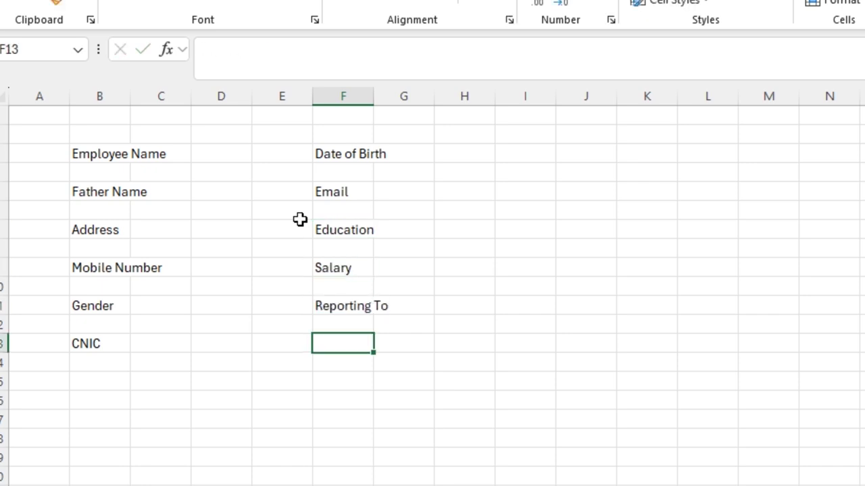
{"action": "type", "text": "Date Of Joining"}
{"action": "key", "text": "Return"}
Select rows 3, 5, 7, 9, 11 and 13 and set their height to 21.75
{"action": "left_click", "coordinate": [2, 153]}
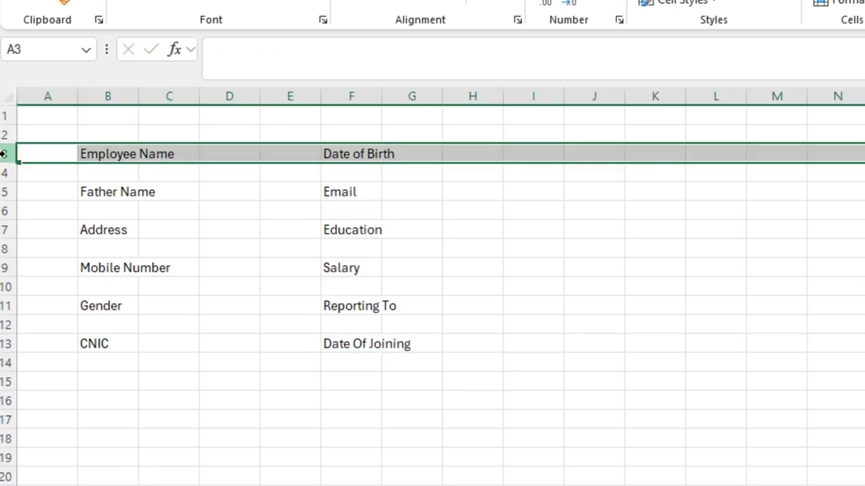
{"action": "left_click", "coordinate": [2, 191], "text": "ctrl"}
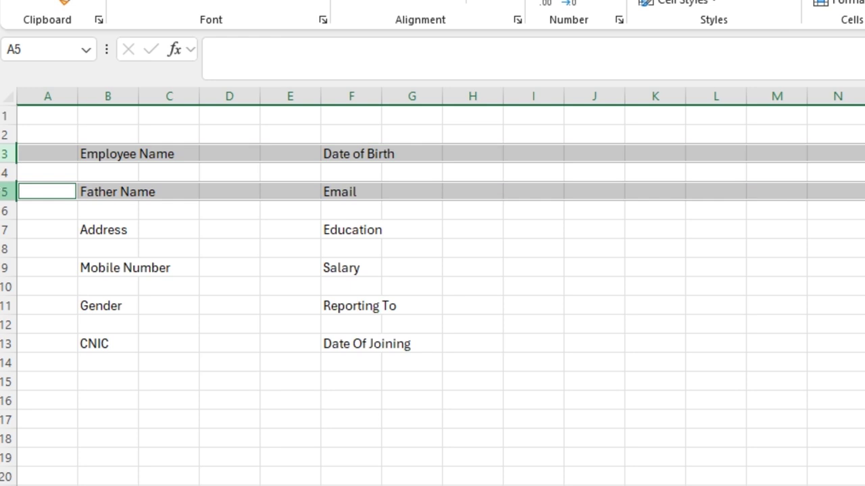
{"action": "left_click", "coordinate": [2, 230], "text": "ctrl"}
{"action": "left_click", "coordinate": [2, 268], "text": "ctrl"}
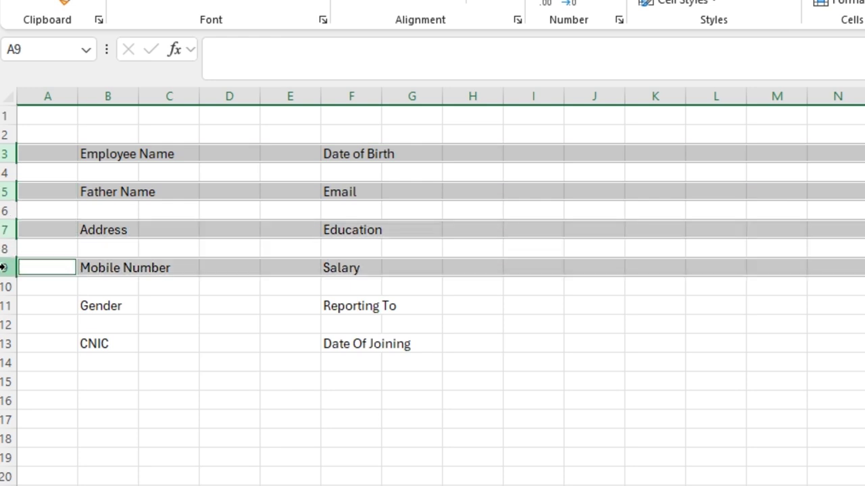
{"action": "left_click", "coordinate": [2, 305], "text": "ctrl"}
{"action": "left_click", "coordinate": [6, 344], "text": "ctrl"}
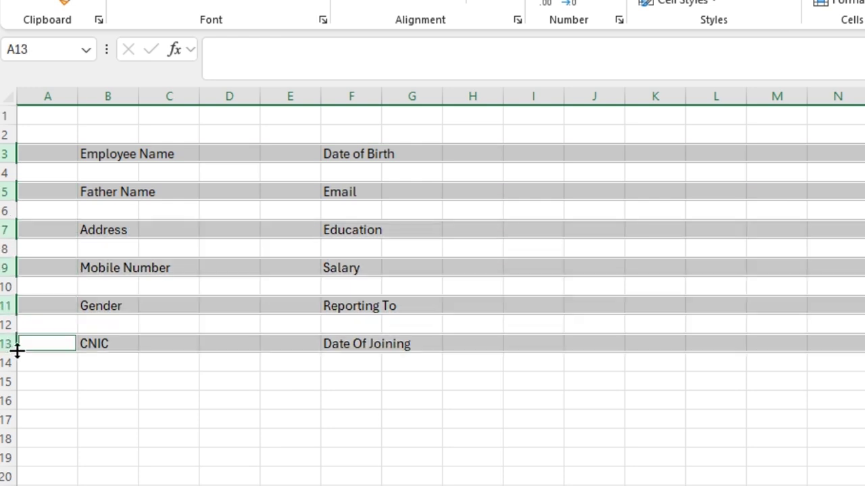
{"action": "left_click_drag", "start_coordinate": [14, 351], "coordinate": [13, 362]}
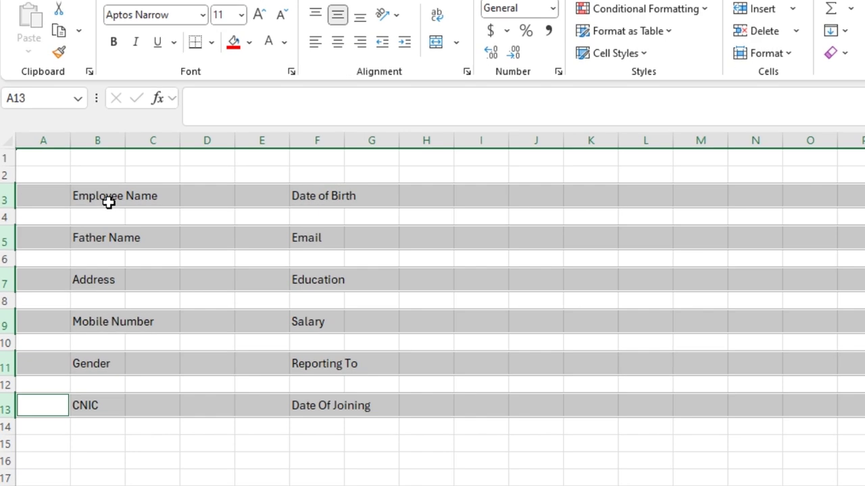
AutoFit columns B and F to their longest labels
{"action": "left_click", "coordinate": [84, 202]}
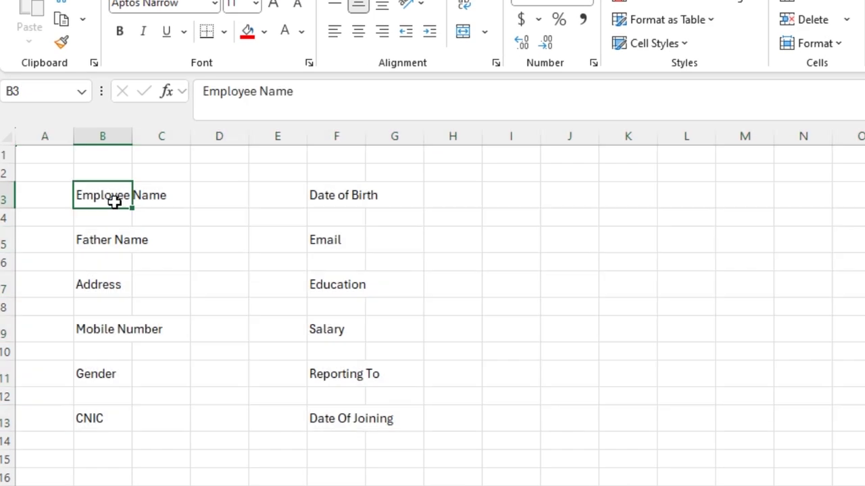
{"action": "double_click", "coordinate": [97, 158]}
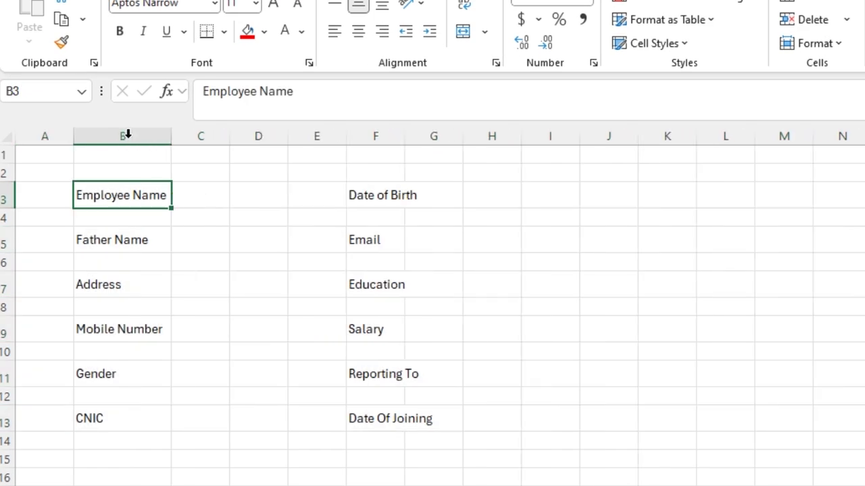
{"action": "double_click", "coordinate": [404, 135]}
Widen entry column D to about 24 characters and column H to 23
{"action": "left_click_drag", "start_coordinate": [292, 140], "coordinate": [391, 139]}
{"action": "left_click", "coordinate": [566, 194]}
{"action": "left_click", "coordinate": [617, 192]}
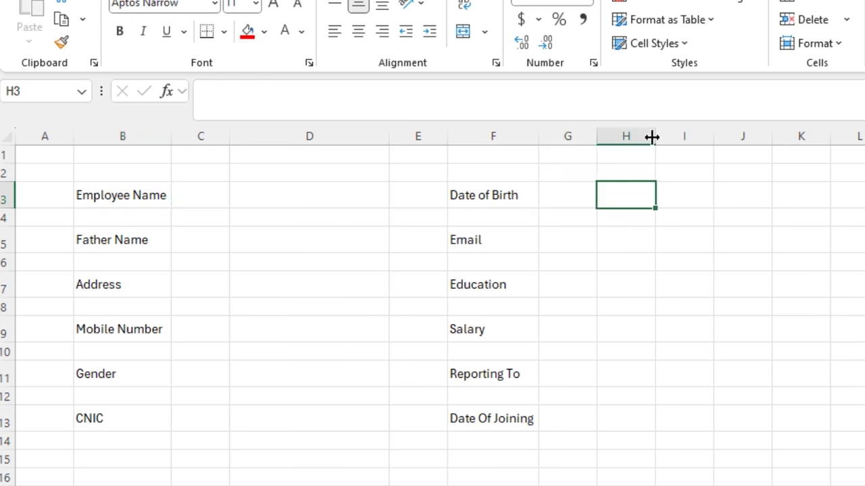
{"action": "left_click_drag", "start_coordinate": [652, 137], "coordinate": [748, 137]}
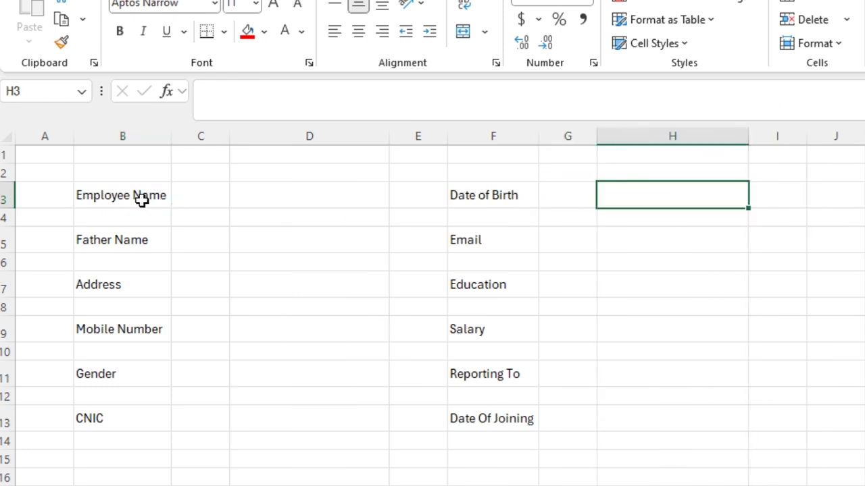
{"action": "left_click", "coordinate": [141, 200]}
Put outline borders on the column B labels, Employee Name down to CNIC
{"action": "key", "text": "ctrl+1"}
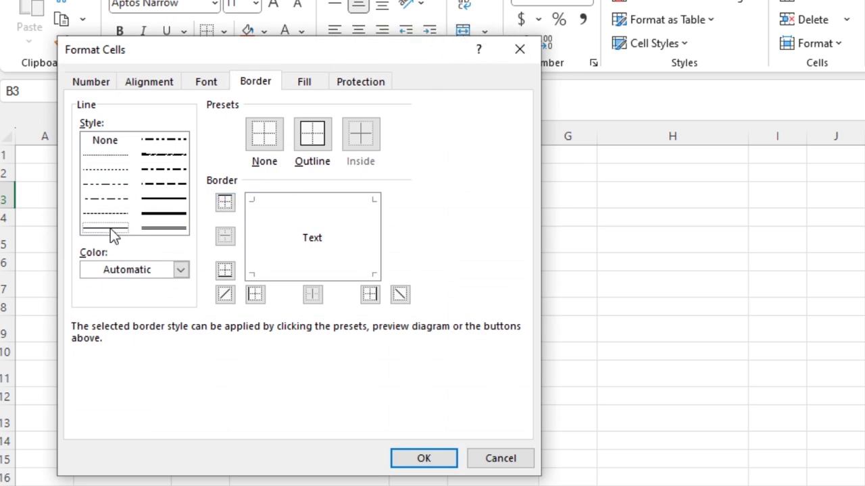
{"action": "left_click", "coordinate": [310, 138]}
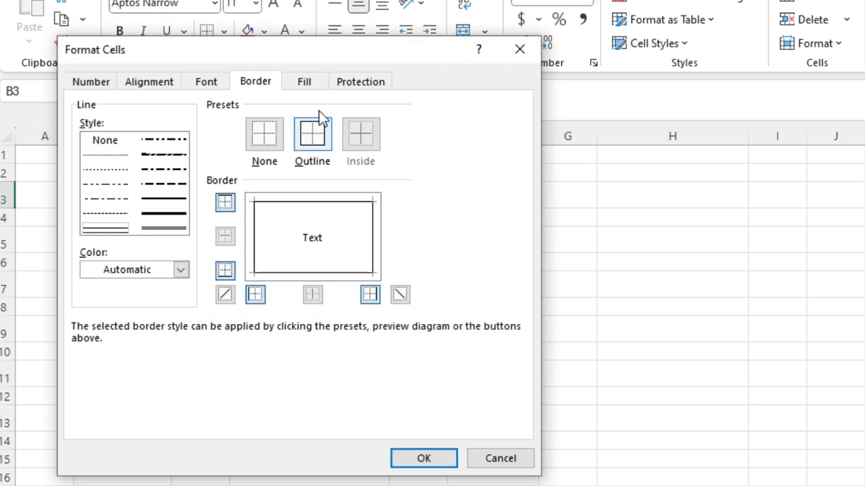
{"action": "left_click", "coordinate": [418, 454]}
{"action": "key", "text": "Down"}
{"action": "key", "text": "Down"}
{"action": "key", "text": "F4"}
{"action": "key", "text": "Down"}
{"action": "key", "text": "Down"}
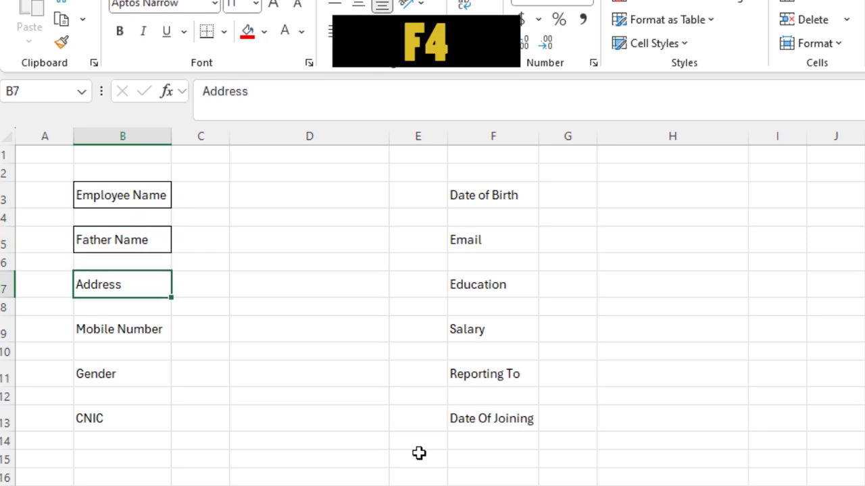
{"action": "key", "text": "F4"}
{"action": "key", "text": "Down"}
{"action": "key", "text": "Down"}
{"action": "key", "text": "F4"}
{"action": "key", "text": "Down"}
{"action": "key", "text": "Down"}
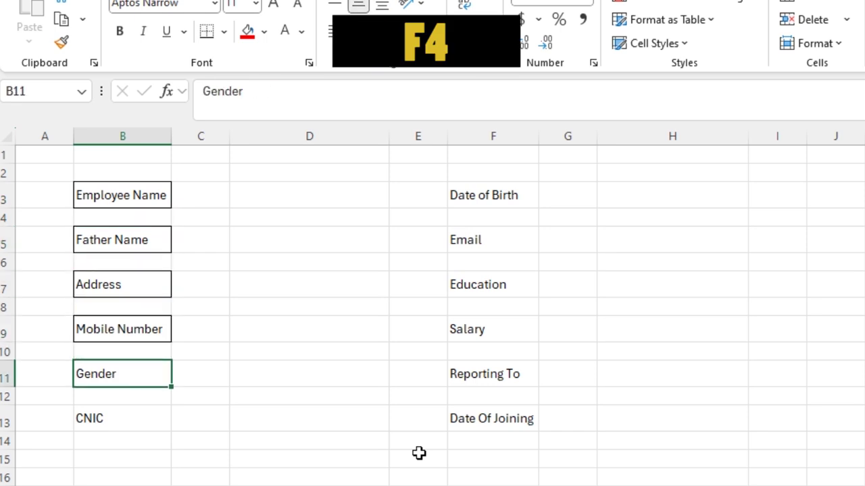
{"action": "key", "text": "F4"}
{"action": "key", "text": "Down"}
{"action": "key", "text": "Down"}
{"action": "key", "text": "F4"}
Outline the column D entry cells D13, D11, D9, D7, D5 and D3
{"action": "key", "text": "Right"}
{"action": "key", "text": "Right"}
{"action": "key", "text": "F4"}
{"action": "key", "text": "Up"}
{"action": "key", "text": "Up"}
{"action": "key", "text": "F4"}
{"action": "key", "text": "Up"}
{"action": "key", "text": "Up"}
{"action": "key", "text": "F4"}
{"action": "key", "text": "Up"}
{"action": "key", "text": "Up"}
{"action": "key", "text": "F4"}
{"action": "key", "text": "Up"}
{"action": "key", "text": "Up"}
{"action": "key", "text": "F4"}
{"action": "key", "text": "Up"}
{"action": "key", "text": "Up"}
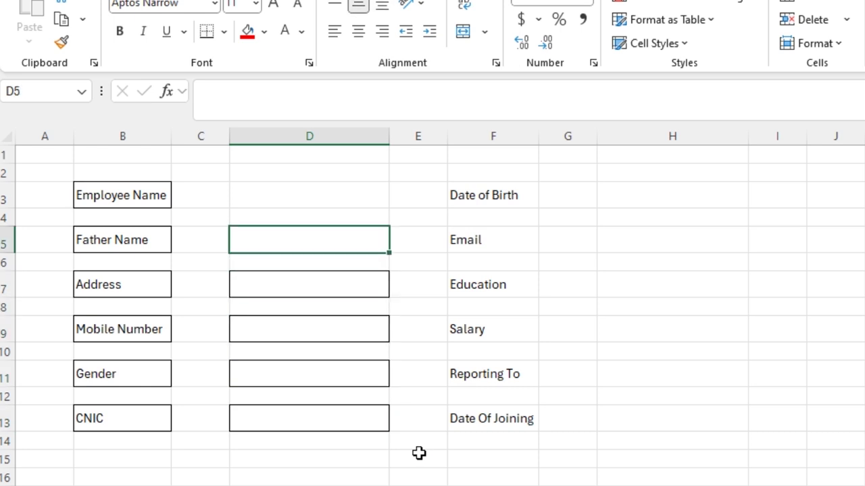
{"action": "key", "text": "F4"}
Outline the column F labels, Date of Birth down to Date Of Joining
{"action": "key", "text": "Right"}
{"action": "key", "text": "Right"}
{"action": "key", "text": "F4"}
{"action": "key", "text": "Down"}
{"action": "key", "text": "Down"}
{"action": "key", "text": "F4"}
{"action": "key", "text": "Down"}
{"action": "key", "text": "Down"}
{"action": "key", "text": "F4"}
{"action": "key", "text": "Down"}
{"action": "key", "text": "Down"}
{"action": "key", "text": "F4"}
{"action": "key", "text": "Down"}
{"action": "key", "text": "Down"}
{"action": "key", "text": "F4"}
Outline the column H entry cells from H3 down through H11
{"action": "key", "text": "Down"}
{"action": "key", "text": "Down"}
{"action": "key", "text": "F4"}
{"action": "key", "text": "Right"}
{"action": "key", "text": "Up"}
{"action": "key", "text": "Up"}
{"action": "key", "text": "Up"}
{"action": "key", "text": "Up"}
{"action": "key", "text": "Up"}
{"action": "key", "text": "Up"}
{"action": "key", "text": "Up"}
{"action": "key", "text": "Up"}
{"action": "key", "text": "Up"}
{"action": "key", "text": "Up"}
{"action": "key", "text": "Right"}
{"action": "key", "text": "F4"}
{"action": "key", "text": "Down"}
{"action": "key", "text": "Down"}
{"action": "key", "text": "F4"}
{"action": "key", "text": "Down"}
{"action": "key", "text": "Down"}
{"action": "key", "text": "F4"}
{"action": "key", "text": "Down"}
{"action": "key", "text": "Down"}
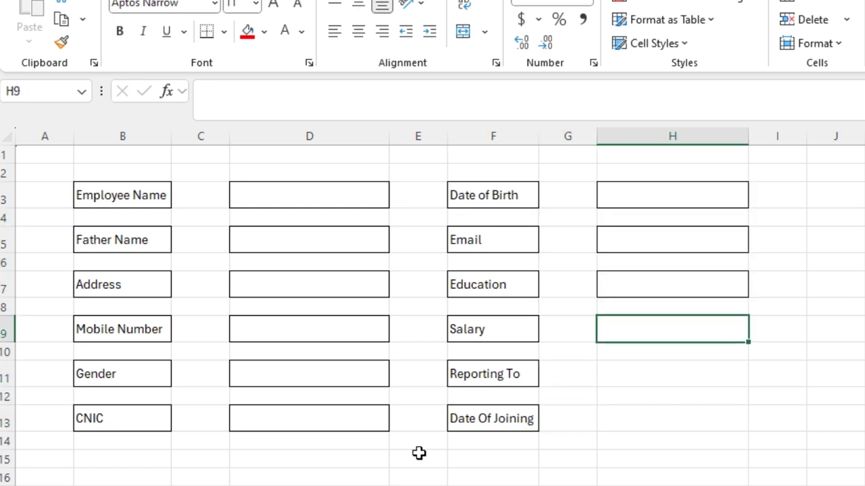
{"action": "key", "text": "F4"}
{"action": "key", "text": "Down"}
{"action": "key", "text": "Down"}
{"action": "key", "text": "F4"}
{"action": "key", "text": "Down"}
{"action": "key", "text": "Down"}
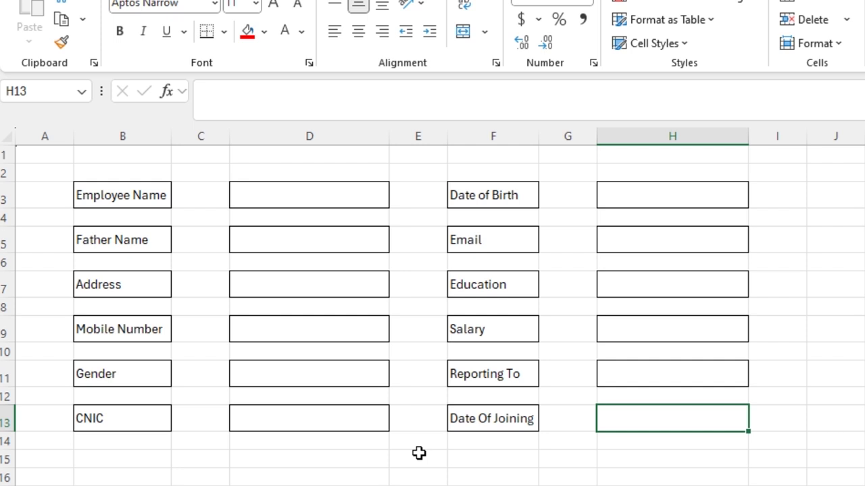
Make column B labels bold Aptos Display and refit the column width
{"action": "left_click", "coordinate": [122, 135]}
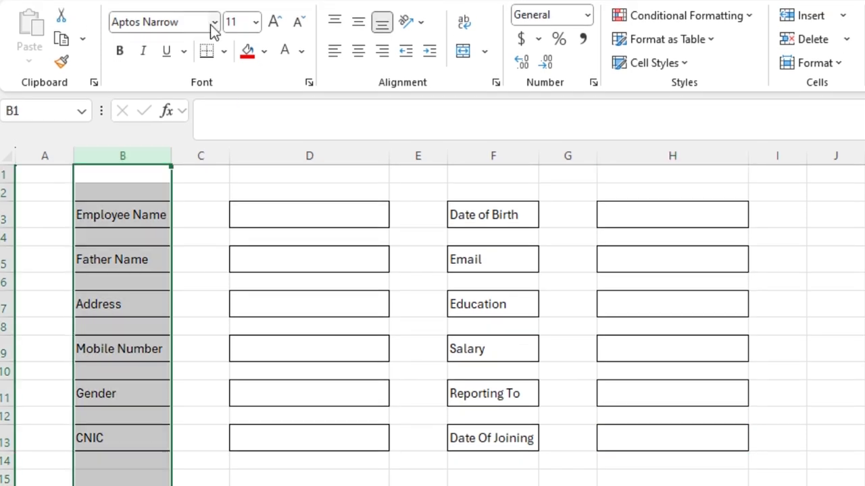
{"action": "left_click", "coordinate": [212, 25]}
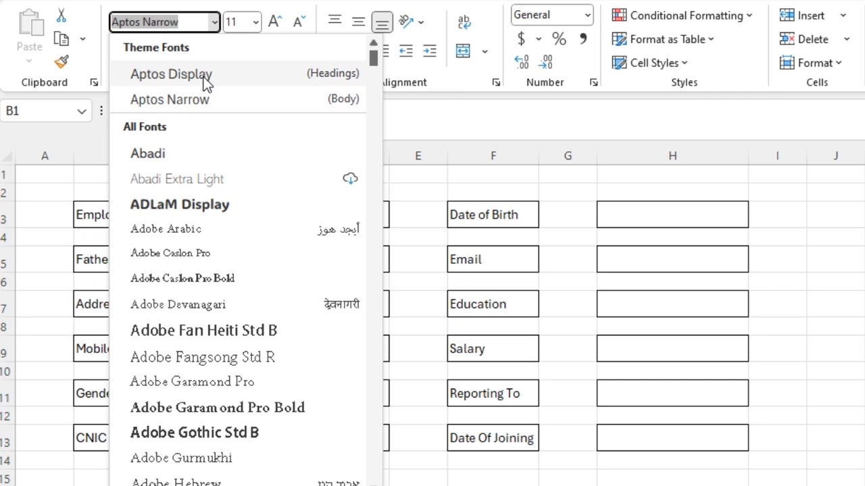
{"action": "left_click", "coordinate": [203, 76]}
{"action": "key", "text": "ctrl+b"}
{"action": "double_click", "coordinate": [172, 156]}
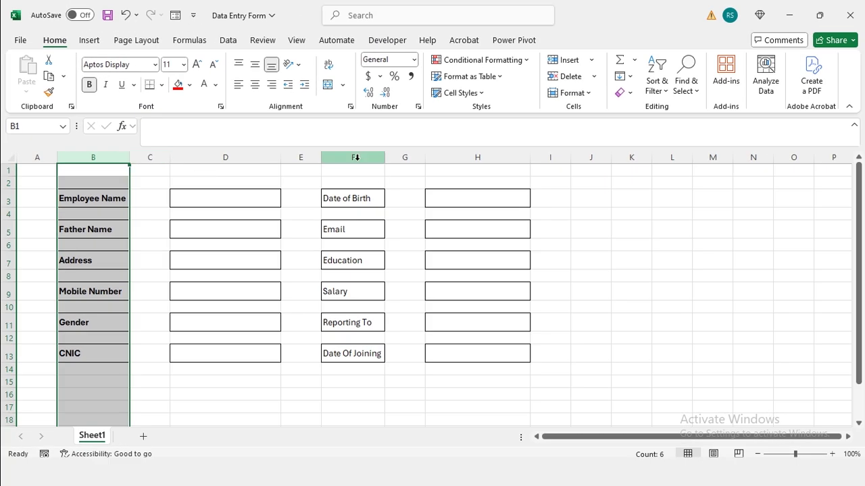
Make column F labels bold Aptos Display and widen the column to fit
{"action": "left_click", "coordinate": [356, 158]}
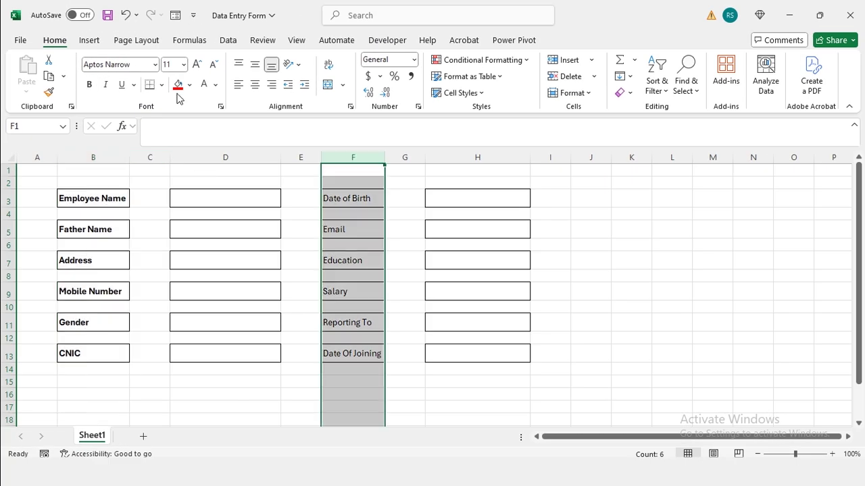
{"action": "left_click", "coordinate": [155, 65]}
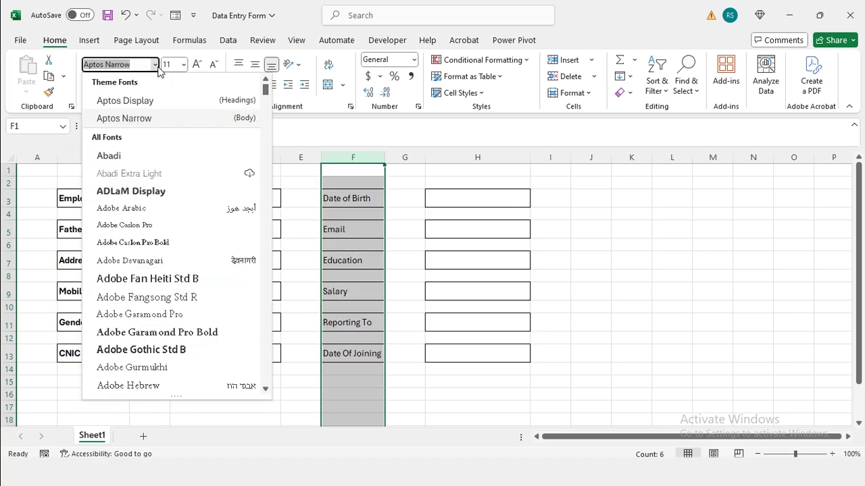
{"action": "left_click", "coordinate": [162, 103]}
{"action": "key", "text": "ctrl+b"}
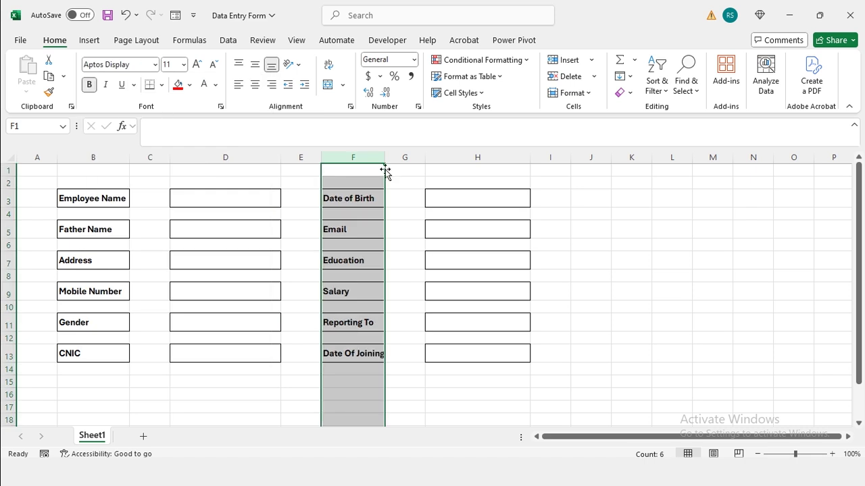
{"action": "double_click", "coordinate": [385, 157]}
{"action": "left_click_drag", "start_coordinate": [92, 197], "coordinate": [93, 308]}
Copy the column B labels and paste them as values at B16
{"action": "key", "text": "shift+Down"}
{"action": "key", "text": "shift+Down"}
{"action": "key", "text": "shift+Down"}
{"action": "key", "text": "ctrl+c"}
{"action": "key", "text": "Down"}
{"action": "key", "text": "Down"}
{"action": "key", "text": "Down"}
{"action": "key", "text": "Down"}
{"action": "key", "text": "Down"}
{"action": "key", "text": "Down"}
{"action": "key", "text": "Down"}
{"action": "key", "text": "Down"}
{"action": "key", "text": "Down"}
{"action": "key", "text": "Down"}
{"action": "key", "text": "Down"}
{"action": "key", "text": "Down"}
{"action": "key", "text": "Down"}
{"action": "key", "text": "ctrl+alt+v"}
{"action": "key", "text": "v"}
{"action": "key", "text": "Return"}
Copy the column F labels, Date of Birth through Date Of Joining, and paste them as values below
{"action": "key", "text": "Right"}
{"action": "key", "text": "Right"}
{"action": "key", "text": "Right"}
{"action": "key", "text": "Right"}
{"action": "key", "text": "Up"}
{"action": "key", "text": "Up"}
{"action": "key", "text": "Up"}
{"action": "key", "text": "Up"}
{"action": "key", "text": "Up"}
{"action": "key", "text": "Up"}
{"action": "key", "text": "Up"}
{"action": "key", "text": "Up"}
{"action": "key", "text": "Up"}
{"action": "key", "text": "Up"}
{"action": "key", "text": "Up"}
{"action": "key", "text": "Up"}
{"action": "key", "text": "Up"}
{"action": "key", "text": "shift+Down"}
{"action": "key", "text": "shift+Down"}
{"action": "key", "text": "shift+Down"}
{"action": "key", "text": "shift+Down"}
{"action": "key", "text": "shift+Down"}
{"action": "key", "text": "shift+Down"}
{"action": "key", "text": "shift+Down"}
{"action": "key", "text": "shift+Down"}
{"action": "key", "text": "shift+Down"}
{"action": "key", "text": "shift+Down"}
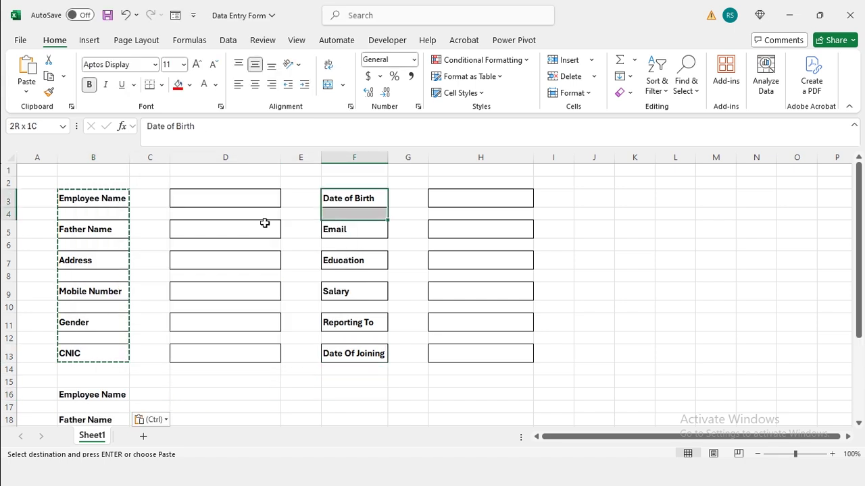
{"action": "key", "text": "ctrl+c"}
{"action": "key", "text": "Left"}
{"action": "key", "text": "Left"}
{"action": "key", "text": "Left"}
{"action": "key", "text": "Left"}
{"action": "key", "text": "Down"}
{"action": "key", "text": "Down"}
{"action": "key", "text": "Down"}
{"action": "key", "text": "Down"}
{"action": "key", "text": "Down"}
{"action": "key", "text": "Down"}
{"action": "key", "text": "Down"}
{"action": "key", "text": "Down"}
{"action": "key", "text": "Down"}
{"action": "key", "text": "Down"}
{"action": "key", "text": "Down"}
{"action": "key", "text": "Down"}
{"action": "key", "text": "Down"}
{"action": "key", "text": "Down"}
{"action": "key", "text": "Down"}
{"action": "key", "text": "Down"}
{"action": "key", "text": "Down"}
{"action": "key", "text": "Down"}
{"action": "key", "text": "Down"}
{"action": "key", "text": "Down"}
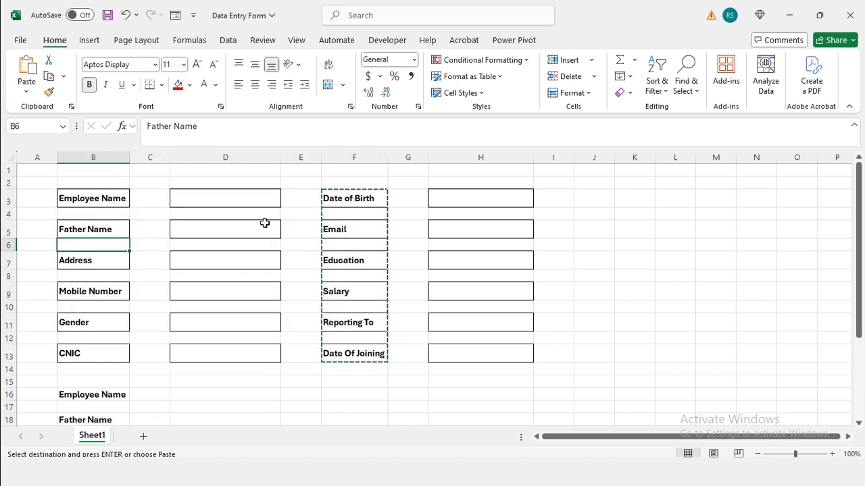
{"action": "key", "text": "ctrl+alt+v"}
{"action": "key", "text": "v"}
{"action": "key", "text": "Return"}
Delete the blank rows between the labels, then copy the compact list B16:B27
{"action": "key", "text": "Up"}
{"action": "key", "text": "Up"}
{"action": "key", "text": "Up"}
{"action": "key", "text": "Up"}
{"action": "key", "text": "Up"}
{"action": "key", "text": "Up"}
{"action": "key", "text": "Up"}
{"action": "key", "text": "Up"}
{"action": "key", "text": "Up"}
{"action": "key", "text": "Up"}
{"action": "key", "text": "shift+space"}
{"action": "key", "text": "ctrl+minus"}
{"action": "key", "text": "Down"}
{"action": "key", "text": "shift+space"}
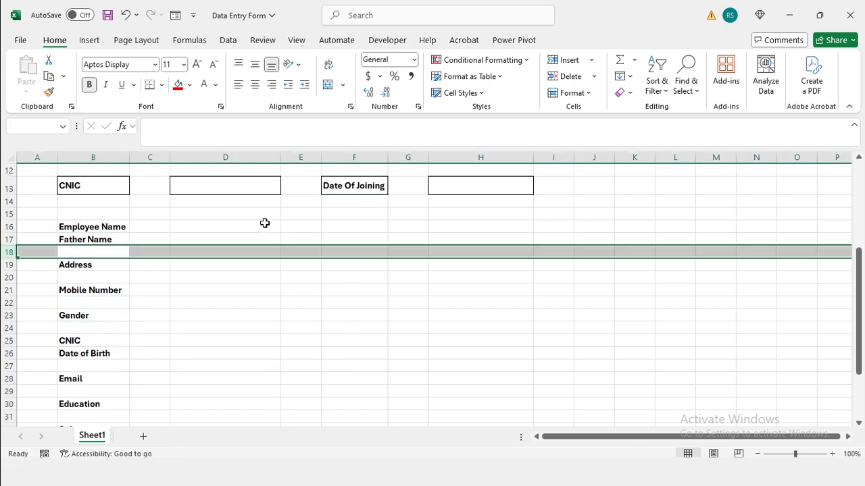
{"action": "key", "text": "ctrl+minus"}
{"action": "key", "text": "Down"}
{"action": "key", "text": "shift+space"}
{"action": "key", "text": "ctrl+minus"}
{"action": "key", "text": "Down"}
{"action": "key", "text": "shift+space"}
{"action": "key", "text": "ctrl+minus"}
{"action": "key", "text": "Down"}
{"action": "key", "text": "shift+space"}
{"action": "key", "text": "ctrl+minus"}
{"action": "key", "text": "Down"}
{"action": "key", "text": "shift+space"}
{"action": "key", "text": "ctrl+minus"}
{"action": "key", "text": "Down"}
{"action": "key", "text": "shift+space"}
{"action": "key", "text": "ctrl+minus"}
{"action": "key", "text": "Down"}
{"action": "key", "text": "shift+space"}
{"action": "key", "text": "ctrl+minus"}
{"action": "key", "text": "Down"}
{"action": "key", "text": "shift+space"}
{"action": "key", "text": "ctrl+minus"}
{"action": "key", "text": "Down"}
{"action": "key", "text": "shift+space"}
{"action": "key", "text": "ctrl+minus"}
{"action": "key", "text": "ctrl+Up"}
{"action": "key", "text": "ctrl+shift+Down"}
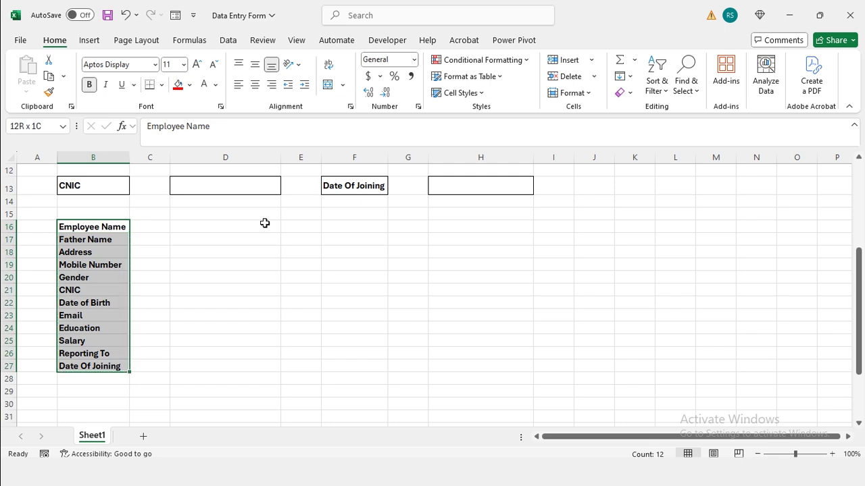
{"action": "key", "text": "ctrl+c"}
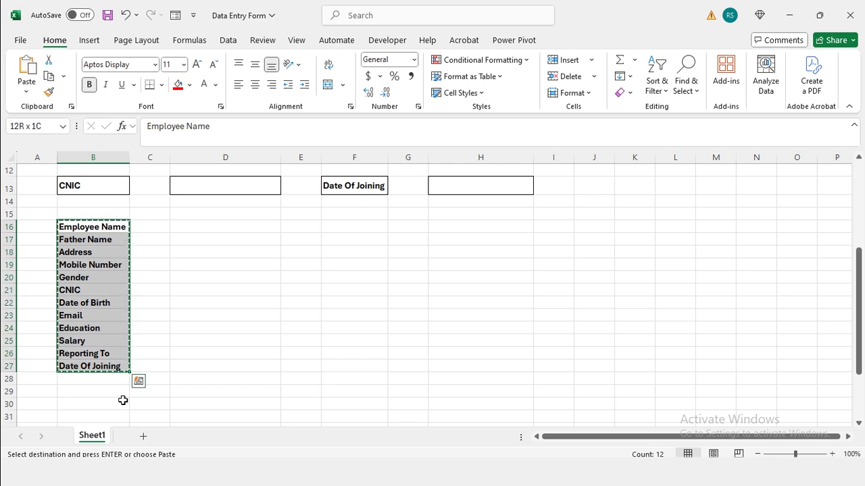
Add a new sheet, paste the labels transposed across row 1, and AutoFit all columns
{"action": "left_click", "coordinate": [147, 441]}
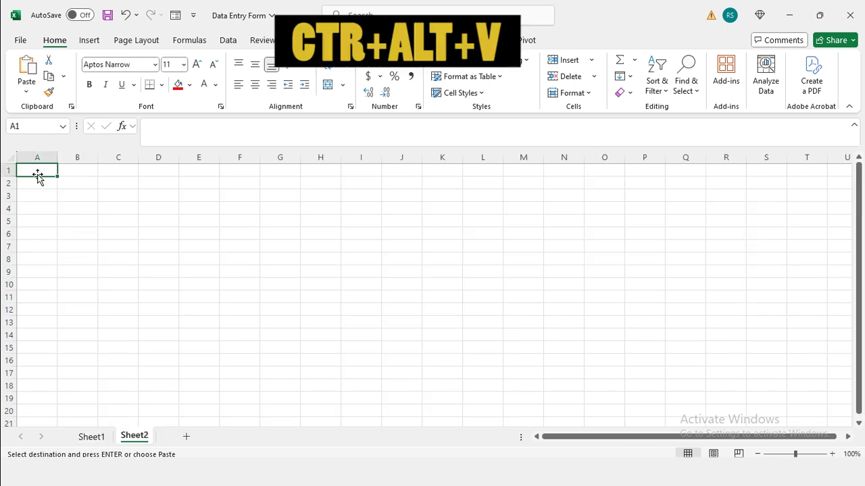
{"action": "key", "text": "ctrl+alt+v"}
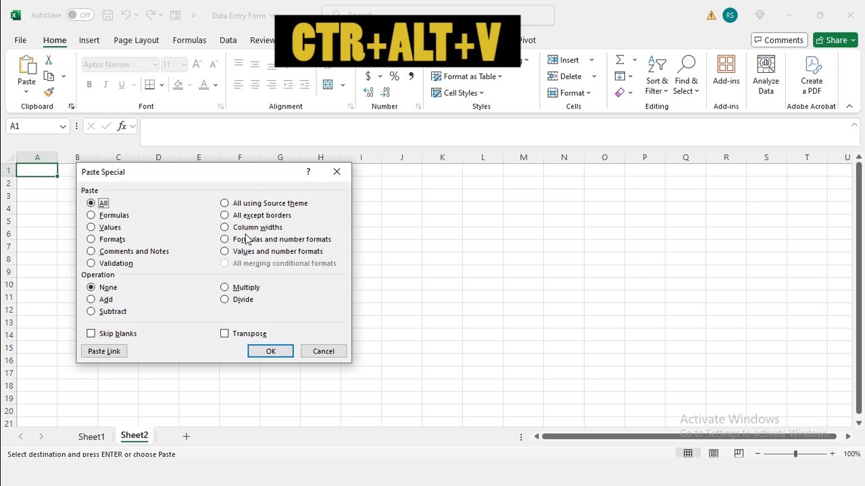
{"action": "left_click", "coordinate": [238, 335]}
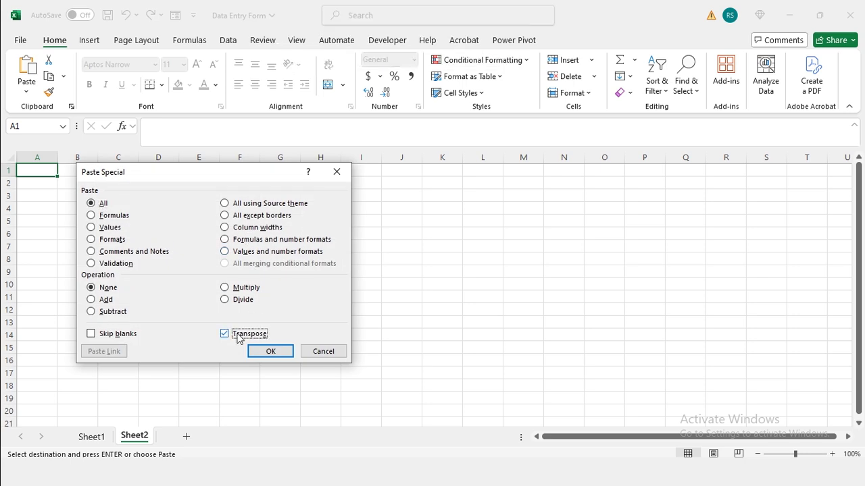
{"action": "left_click", "coordinate": [251, 348]}
{"action": "double_click", "coordinate": [98, 157]}
{"action": "left_click", "coordinate": [10, 158]}
{"action": "double_click", "coordinate": [58, 157]}
{"action": "left_click", "coordinate": [39, 173]}
Rename the new sheet 'database' and the form sheet 'Form'
{"action": "double_click", "coordinate": [134, 436]}
{"action": "type", "text": "database"}
{"action": "key", "text": "Return"}
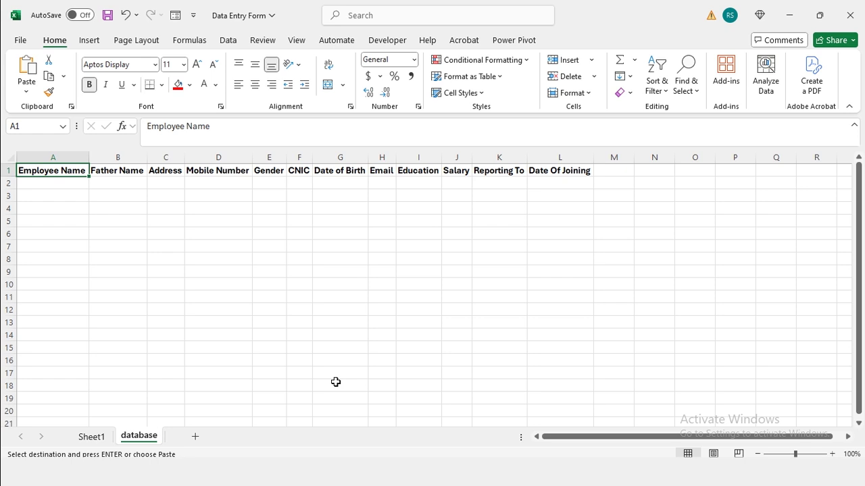
{"action": "left_click", "coordinate": [88, 440]}
{"action": "double_click", "coordinate": [90, 437]}
{"action": "type", "text": "Form"}
{"action": "key", "text": "Return"}
{"action": "key", "text": "Escape"}
{"action": "scroll", "coordinate": [228, 383], "scroll_direction": "up", "scroll_amount": 4}
Draw a rectangle below the form, label it 'Submit', and resize it
{"action": "left_click", "coordinate": [90, 42]}
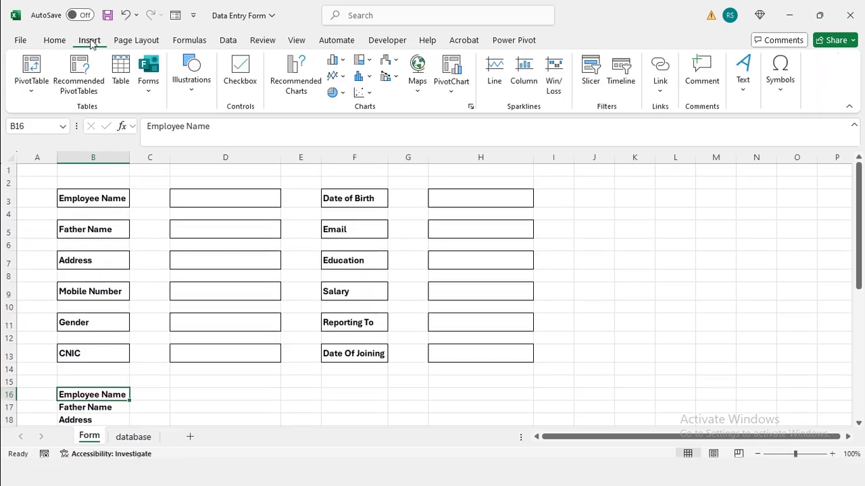
{"action": "left_click", "coordinate": [191, 75]}
{"action": "left_click", "coordinate": [213, 154]}
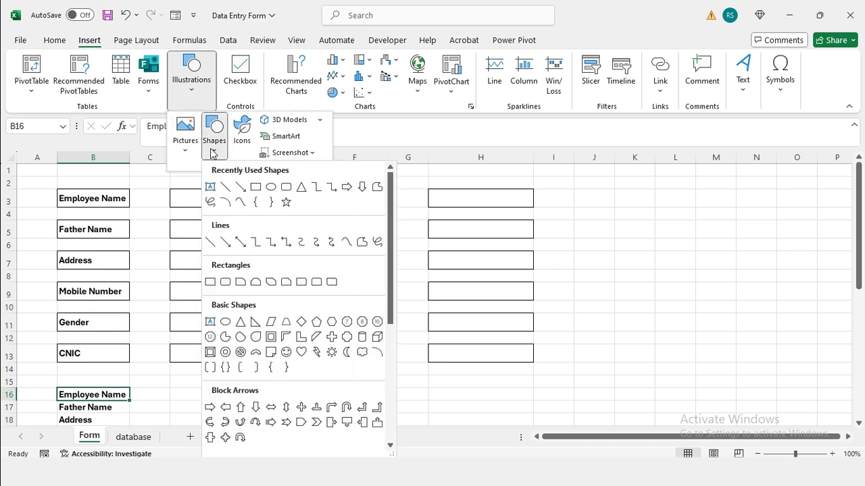
{"action": "left_click", "coordinate": [252, 186]}
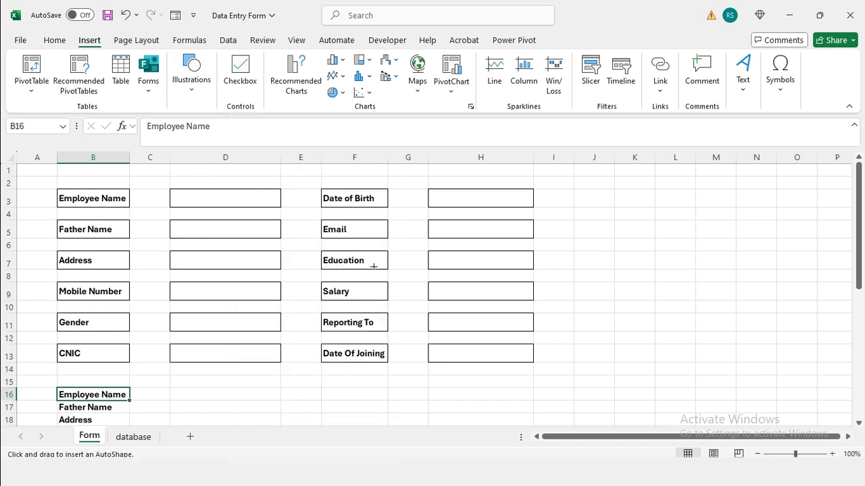
{"action": "left_click", "coordinate": [392, 382]}
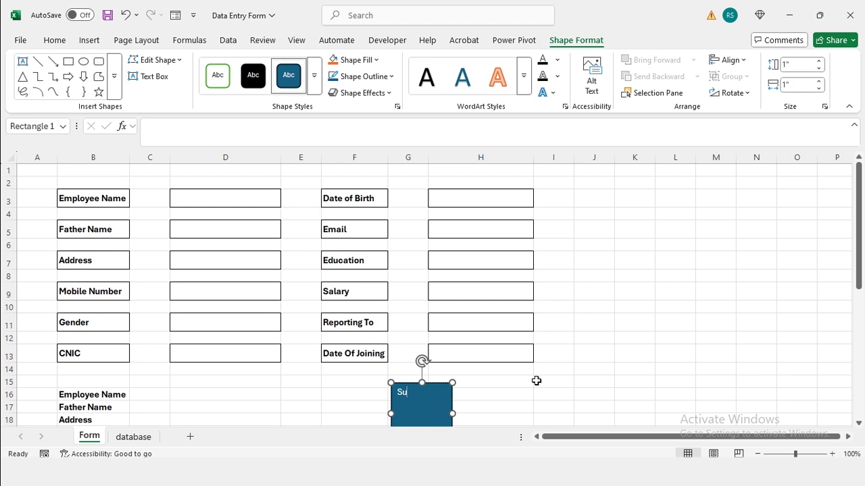
{"action": "type", "text": "Submit"}
{"action": "scroll", "coordinate": [500, 386], "scroll_direction": "down", "scroll_amount": 1}
{"action": "left_click_drag", "start_coordinate": [422, 410], "coordinate": [492, 342]}
{"action": "scroll", "coordinate": [376, 326], "scroll_direction": "up", "scroll_amount": 1}
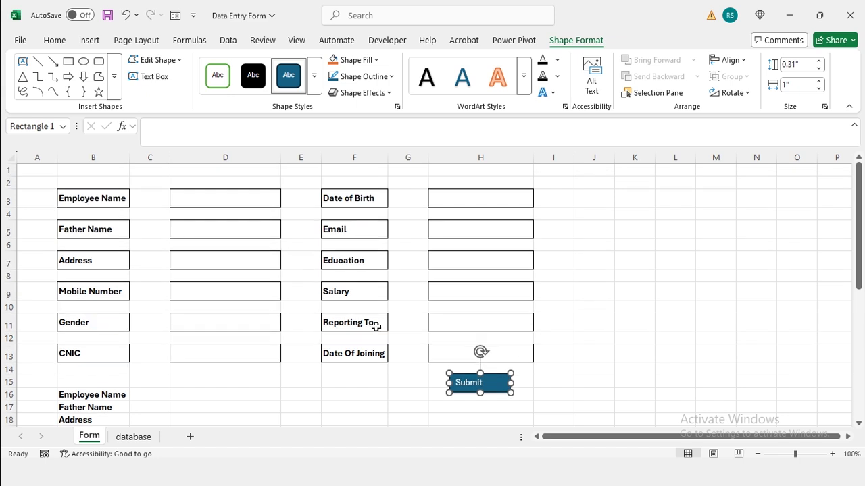
Centre the Submit text horizontally and vertically in the button
{"action": "left_click", "coordinate": [55, 41]}
{"action": "left_click", "coordinate": [256, 91]}
{"action": "left_click", "coordinate": [255, 64]}
{"action": "left_click", "coordinate": [93, 170]}
Merge row 1 across the form and enter the title 'Enter Employee Information Below!'
{"action": "key", "text": "shift+Right"}
{"action": "key", "text": "shift+Right"}
{"action": "key", "text": "shift+Right"}
{"action": "key", "text": "shift+Right"}
{"action": "key", "text": "shift+Right"}
{"action": "key", "text": "shift+Right"}
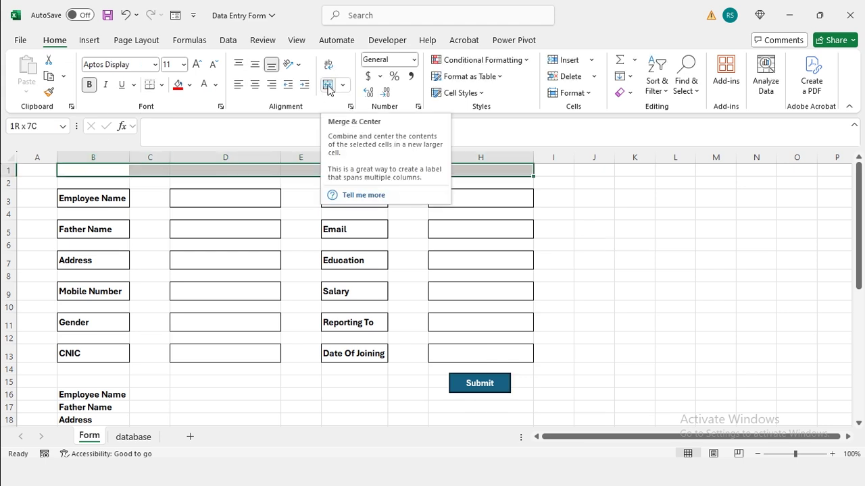
{"action": "left_click", "coordinate": [328, 86]}
{"action": "type", "text": "Ent"}
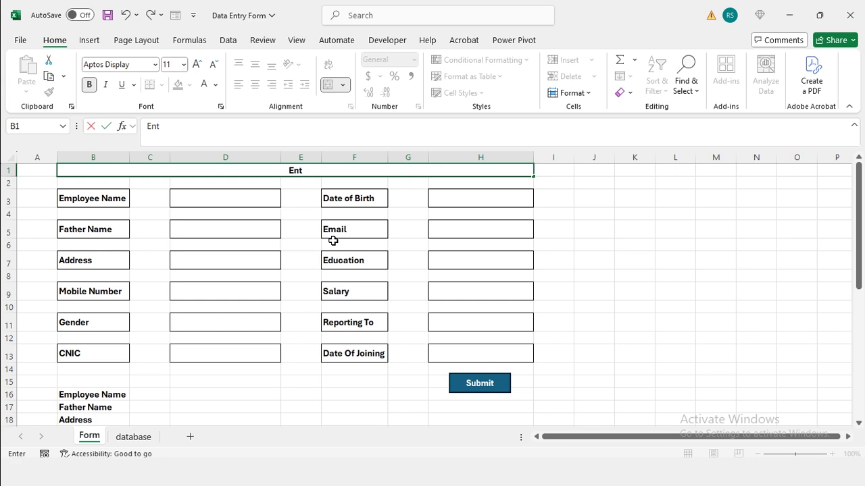
{"action": "type", "text": "er Employee "}
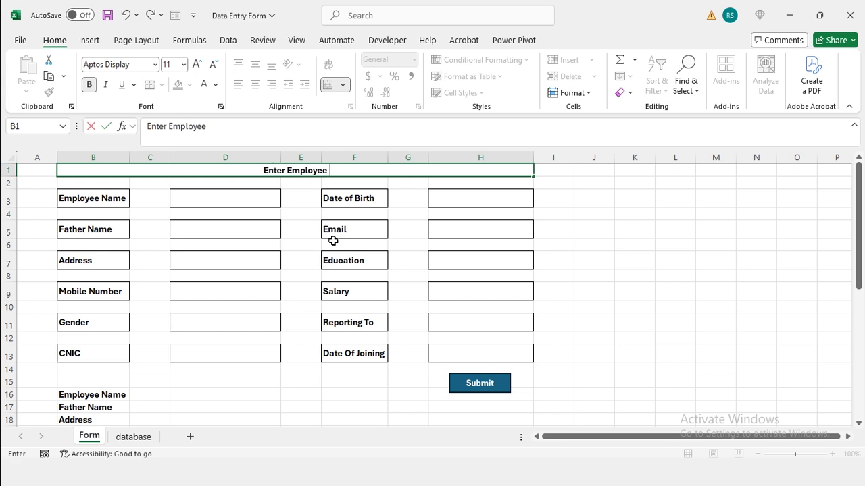
{"action": "type", "text": "Information Below!"}
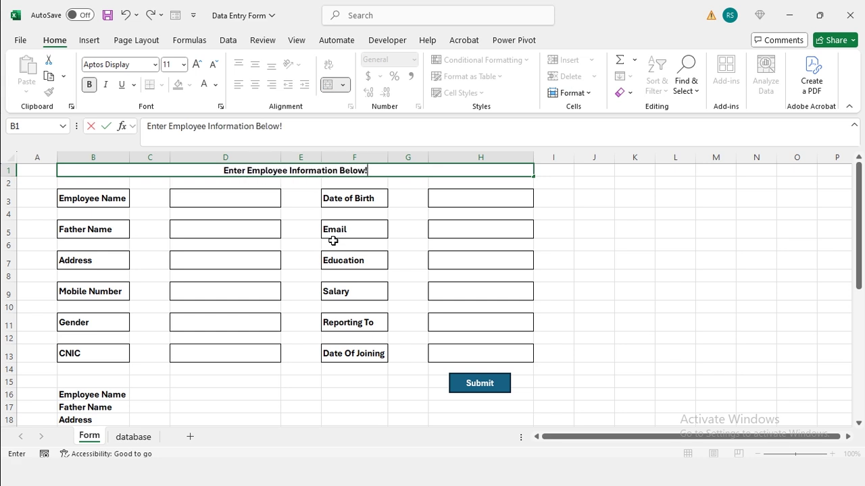
{"action": "key", "text": "Return"}
Apply an outline border to the title cell via Format Cells
{"action": "key", "text": "Up"}
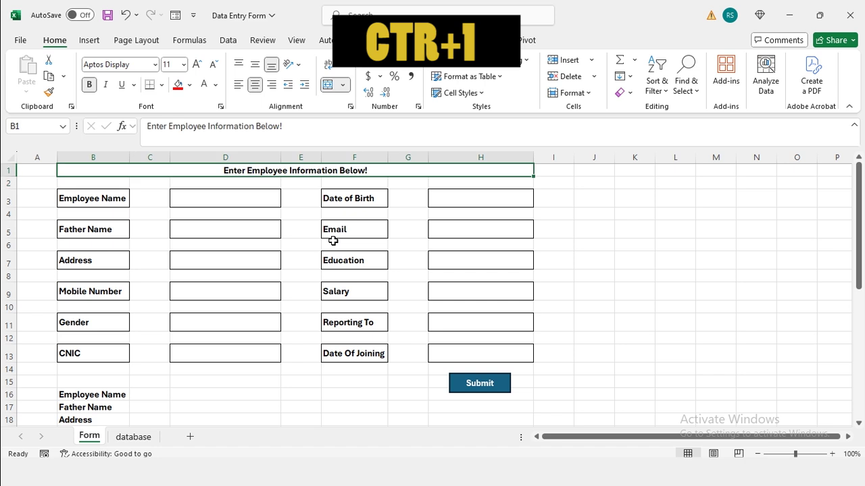
{"action": "key", "text": "ctrl+1"}
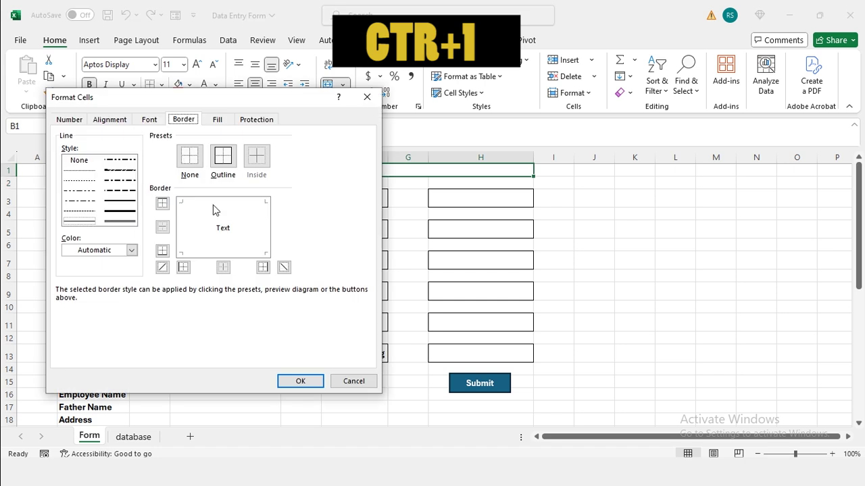
{"action": "left_click", "coordinate": [223, 157]}
{"action": "left_click", "coordinate": [299, 382]}
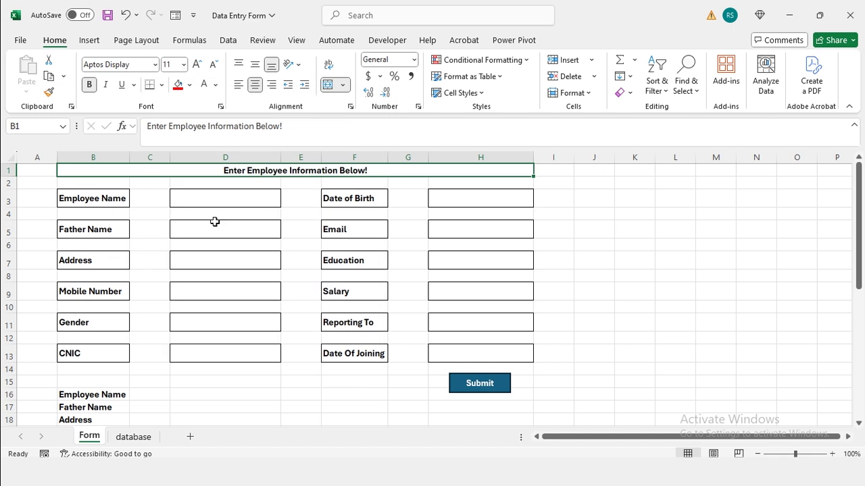
{"action": "left_click", "coordinate": [153, 187]}
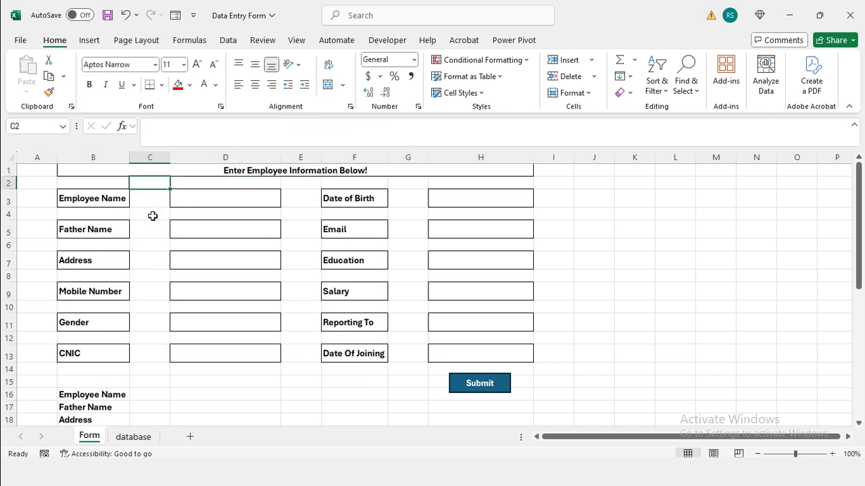
Insert a blank row above the title and shrink it to a thin spacer
{"action": "left_click", "coordinate": [11, 169]}
{"action": "key", "text": "ctrl+shift+plus"}
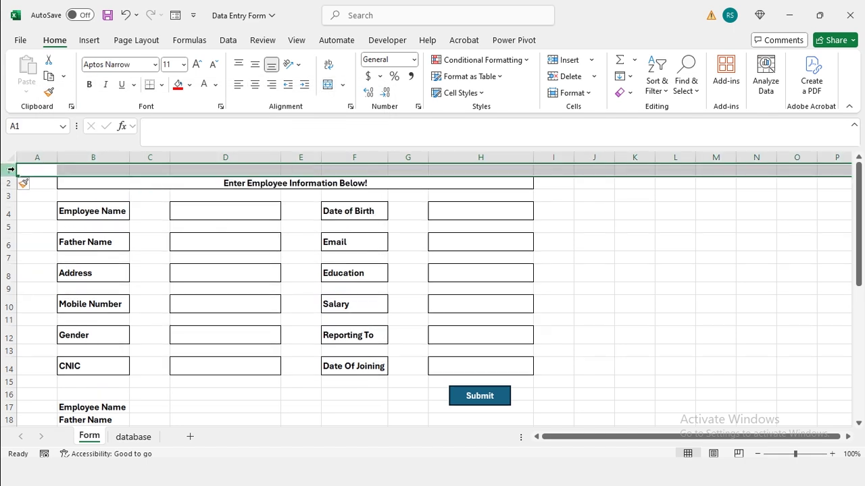
{"action": "left_click_drag", "start_coordinate": [10, 176], "coordinate": [9, 165]}
{"action": "left_click", "coordinate": [121, 191]}
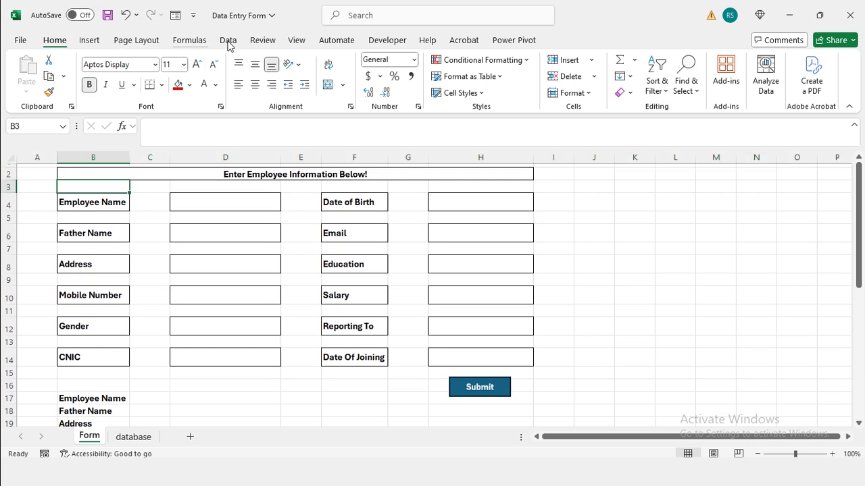
Hide the sheet gridlines and link C17 to the Employee Name entry box with a formula
{"action": "left_click", "coordinate": [295, 42]}
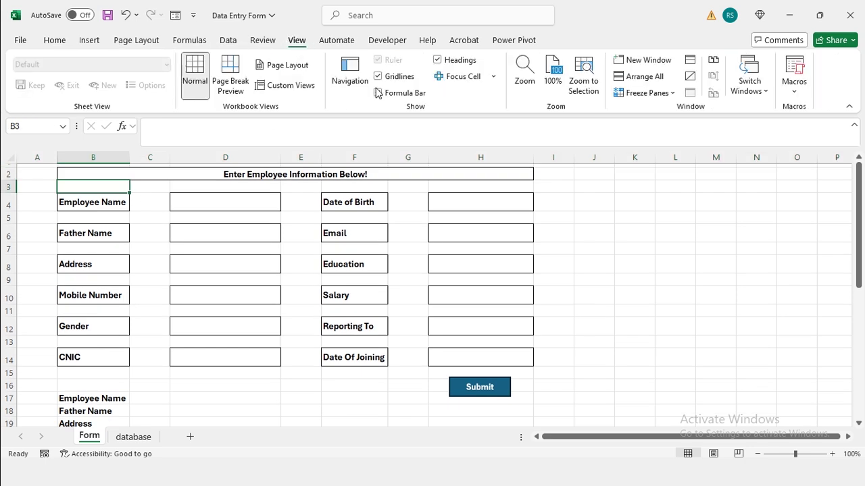
{"action": "left_click", "coordinate": [264, 202]}
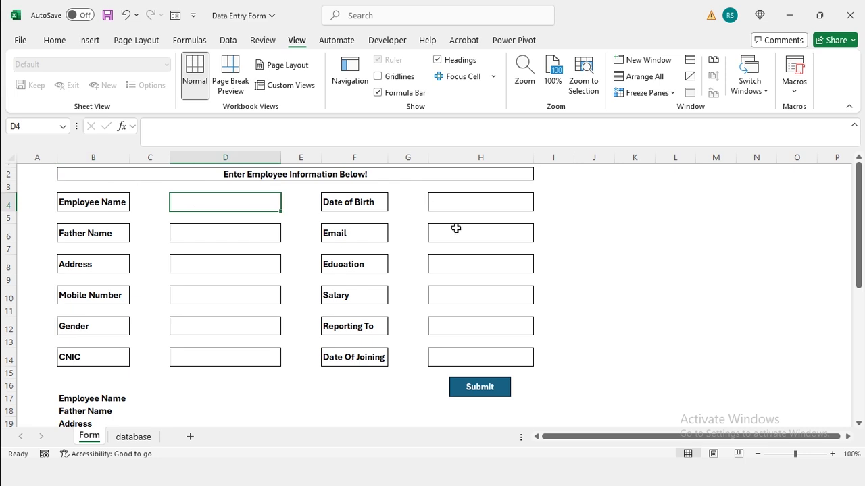
{"action": "scroll", "coordinate": [297, 310], "scroll_direction": "down", "scroll_amount": 1}
{"action": "left_click", "coordinate": [158, 362]}
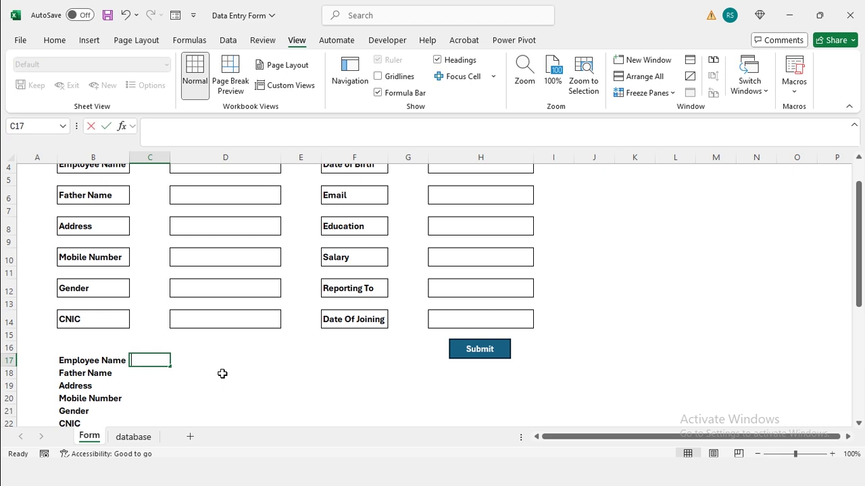
{"action": "type", "text": "="}
{"action": "scroll", "coordinate": [243, 298], "scroll_direction": "up", "scroll_amount": 1}
{"action": "left_click", "coordinate": [230, 204]}
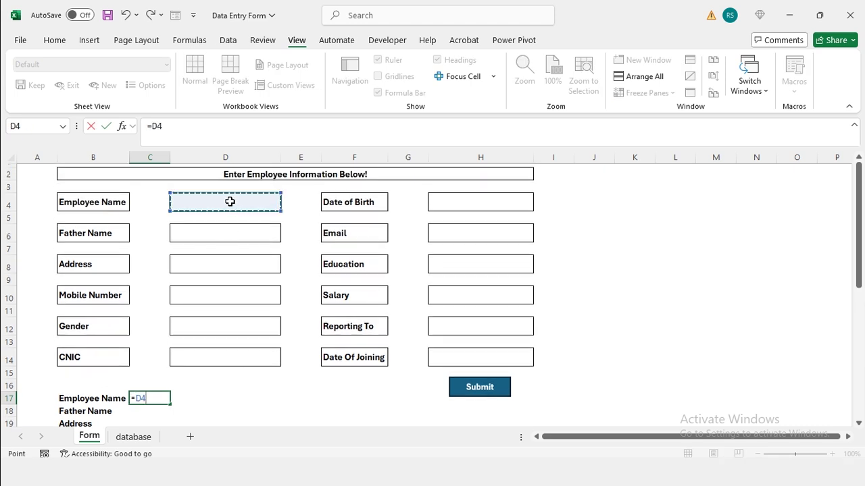
{"action": "key", "text": "Return"}
Link C18:C22 to the Father Name, Address, Mobile Number, Gender and CNIC boxes
{"action": "type", "text": "="}
{"action": "left_click", "coordinate": [219, 235]}
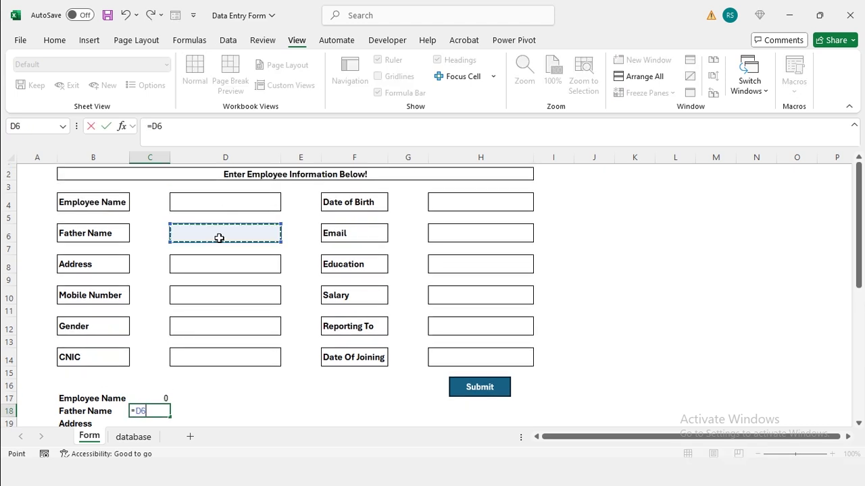
{"action": "key", "text": "Return"}
{"action": "type", "text": "="}
{"action": "left_click", "coordinate": [227, 264]}
{"action": "key", "text": "Return"}
{"action": "type", "text": "="}
{"action": "left_click", "coordinate": [223, 275]}
{"action": "key", "text": "Return"}
{"action": "type", "text": "="}
{"action": "left_click", "coordinate": [203, 293]}
{"action": "key", "text": "Return"}
{"action": "type", "text": "="}
{"action": "left_click", "coordinate": [205, 315]}
{"action": "key", "text": "Return"}
Link C23:C28 to Date of Birth, Email, Education, Salary, Reporting To and Date Of Joining
{"action": "scroll", "coordinate": [206, 315], "scroll_direction": "up", "scroll_amount": 2}
{"action": "left_click", "coordinate": [457, 200]}
{"action": "key", "text": "Return"}
{"action": "type", "text": "="}
{"action": "scroll", "coordinate": [457, 202], "scroll_direction": "up", "scroll_amount": 2}
{"action": "left_click", "coordinate": [462, 228]}
{"action": "key", "text": "Return"}
{"action": "type", "text": "="}
{"action": "left_click", "coordinate": [471, 264]}
{"action": "key", "text": "Return"}
{"action": "type", "text": "="}
{"action": "scroll", "coordinate": [471, 267], "scroll_direction": "up", "scroll_amount": 2}
{"action": "left_click", "coordinate": [475, 294]}
{"action": "key", "text": "Return"}
{"action": "type", "text": "="}
{"action": "left_click", "coordinate": [479, 224]}
{"action": "key", "text": "Return"}
{"action": "type", "text": "="}
{"action": "left_click", "coordinate": [466, 235]}
{"action": "key", "text": "Return"}
Enter a sample employee's name, address, mobile number, gender Male and CNIC number
{"action": "scroll", "coordinate": [198, 331], "scroll_direction": "up", "scroll_amount": 3}
{"action": "left_click", "coordinate": [259, 214]}
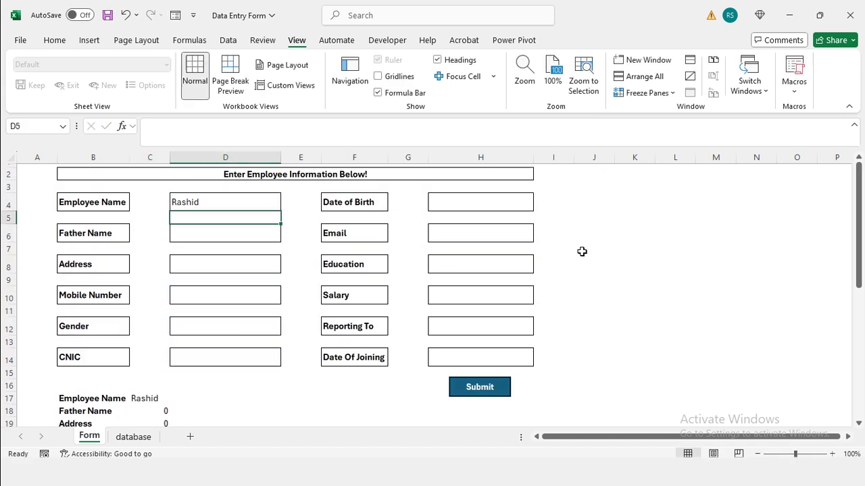
{"action": "key", "text": "Return"}
{"action": "key", "text": "Return"}
{"action": "key", "text": "Return"}
{"action": "key", "text": "Return"}
Fill date of birth, email, education mba, salary 50000, manager and joining date 2 jun 20
{"action": "left_click", "coordinate": [525, 206]}
{"action": "type", "text": "5 dec"}
{"action": "key", "text": "Escape"}
{"action": "key", "text": "Up"}
{"action": "key", "text": "Down"}
{"action": "key", "text": "Down"}
{"action": "type", "text": "2 jun 20"}
{"action": "key", "text": "Return"}
{"action": "left_click", "coordinate": [468, 387]}
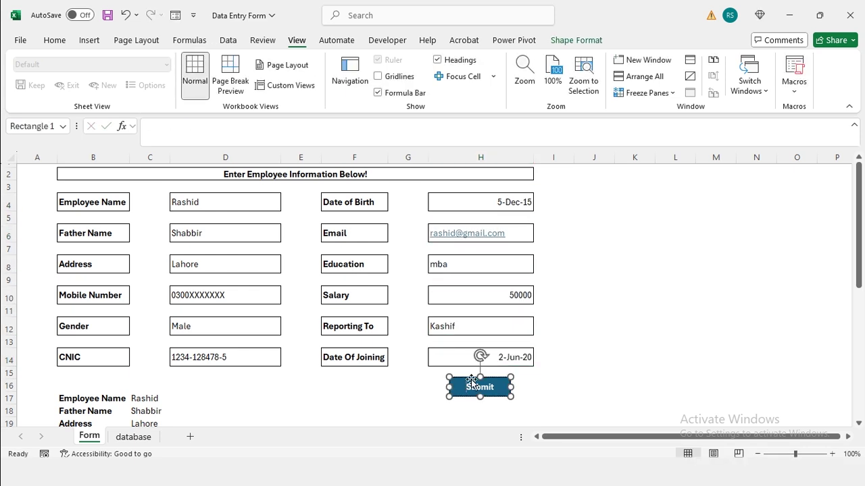
Return to the Form sheet and name a new Developer-tab macro recording FormSubmit
{"action": "left_click", "coordinate": [131, 437]}
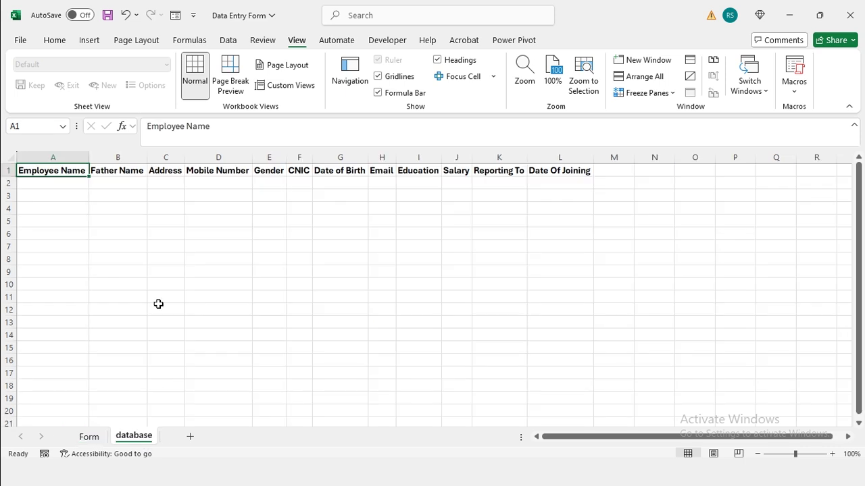
{"action": "left_click", "coordinate": [89, 437]}
{"action": "key", "text": "Escape"}
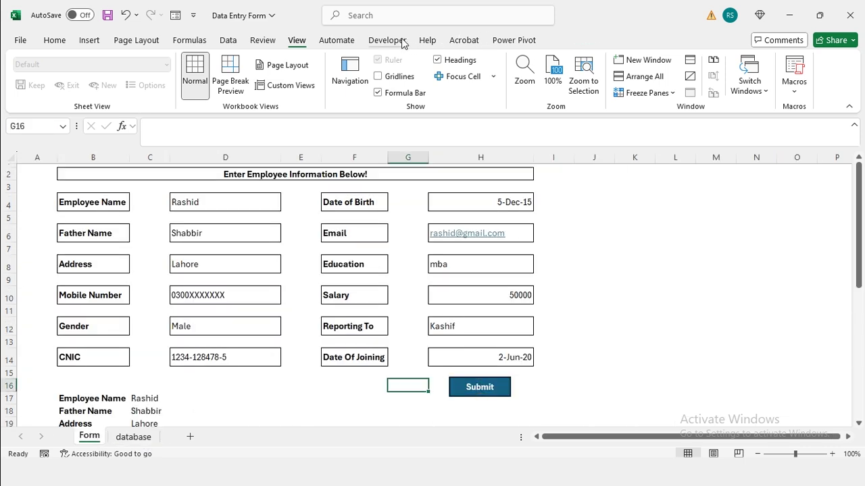
{"action": "left_click", "coordinate": [400, 42]}
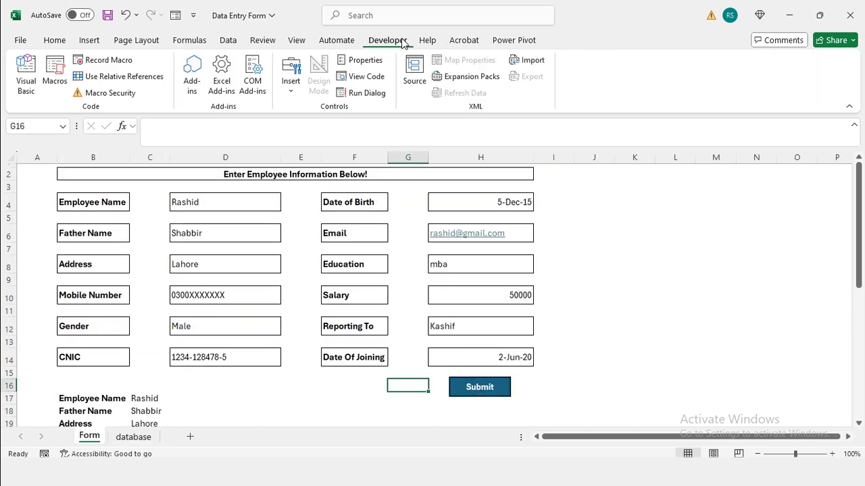
{"action": "left_click", "coordinate": [104, 62]}
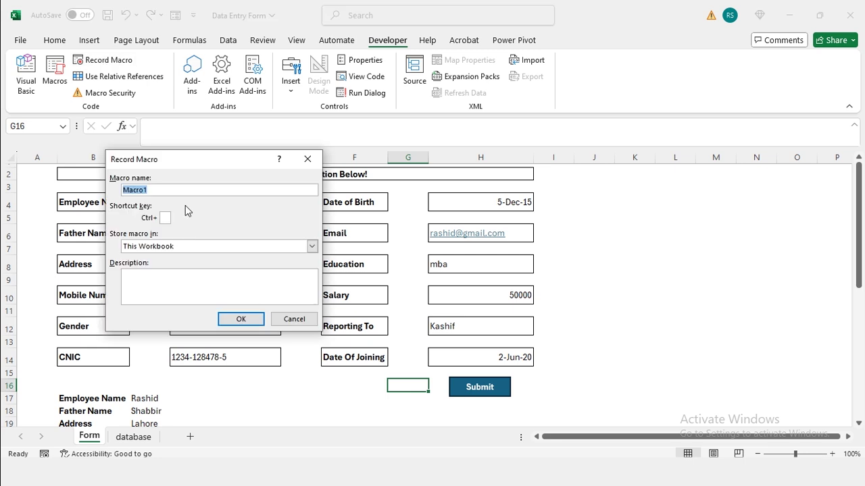
{"action": "type", "text": "FormSubmit"}
Begin recording and insert a blank row 2 on the database sheet
{"action": "key", "text": "Return"}
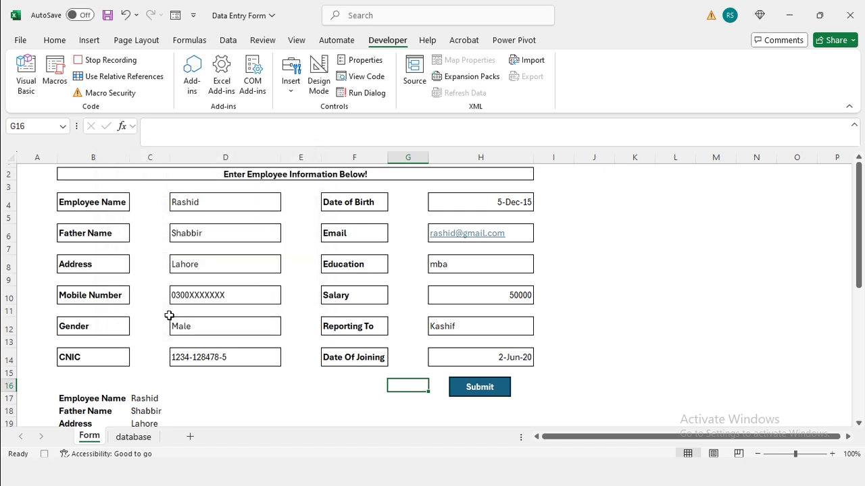
{"action": "left_click", "coordinate": [141, 438]}
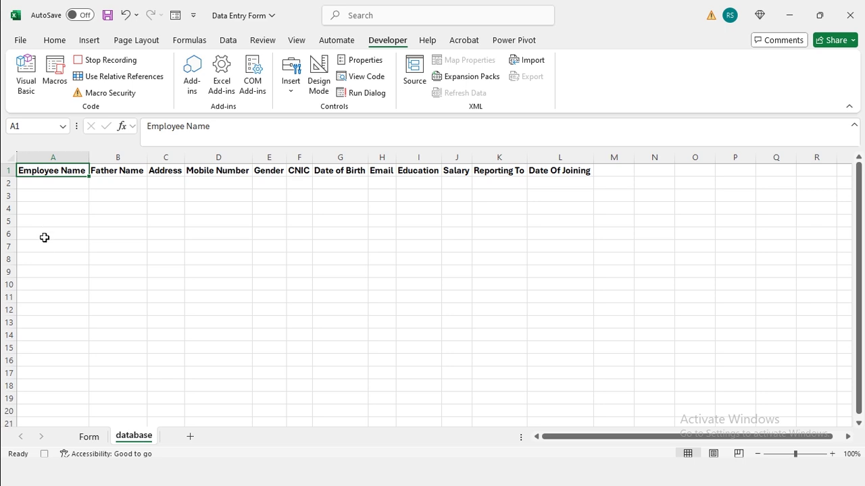
{"action": "right_click", "coordinate": [10, 185]}
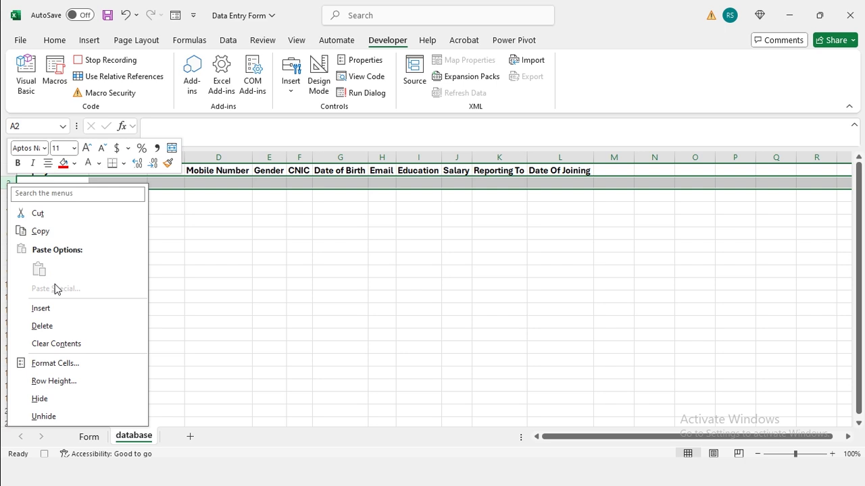
{"action": "left_click", "coordinate": [53, 308]}
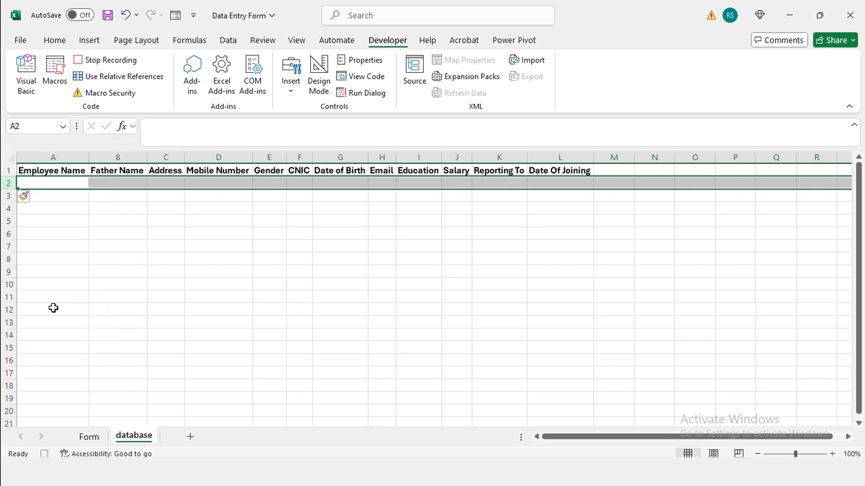
{"action": "key", "text": "Up"}
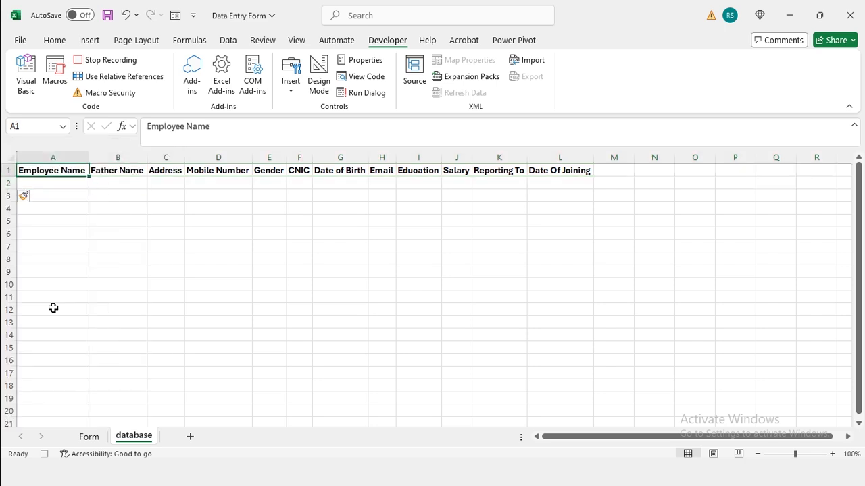
Copy the linked summary values C17:C28 on the Form sheet
{"action": "key", "text": "ctrl+Page_Up"}
{"action": "scroll", "coordinate": [54, 308], "scroll_direction": "down", "scroll_amount": 2}
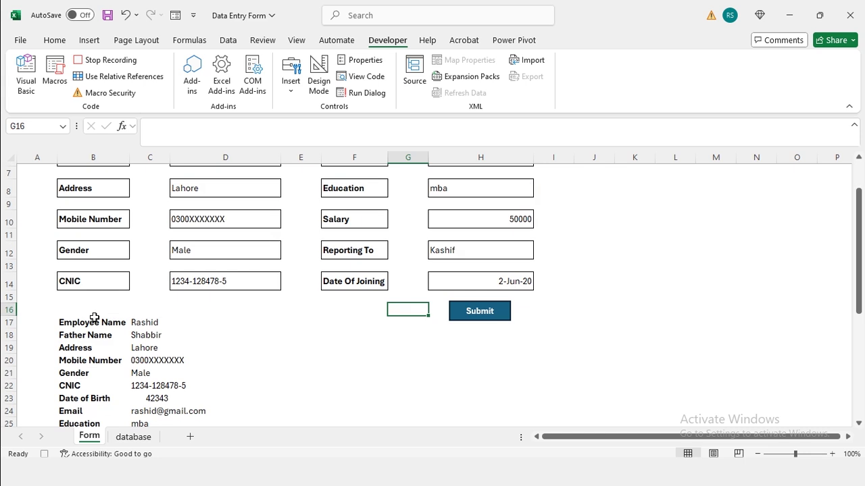
{"action": "left_click", "coordinate": [161, 326]}
{"action": "key", "text": "ctrl+shift+Down"}
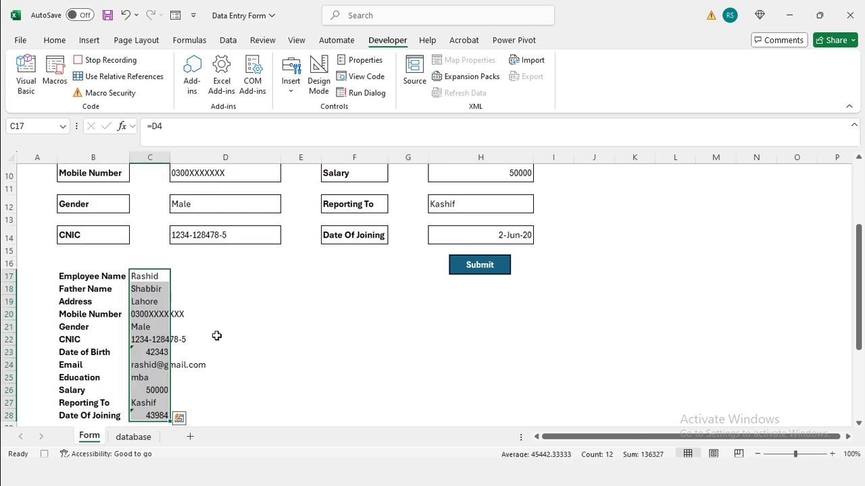
{"action": "key", "text": "ctrl+c"}
Paste Special the copied values transposed into database row 2 starting at A2
{"action": "key", "text": "ctrl+Page_Down"}
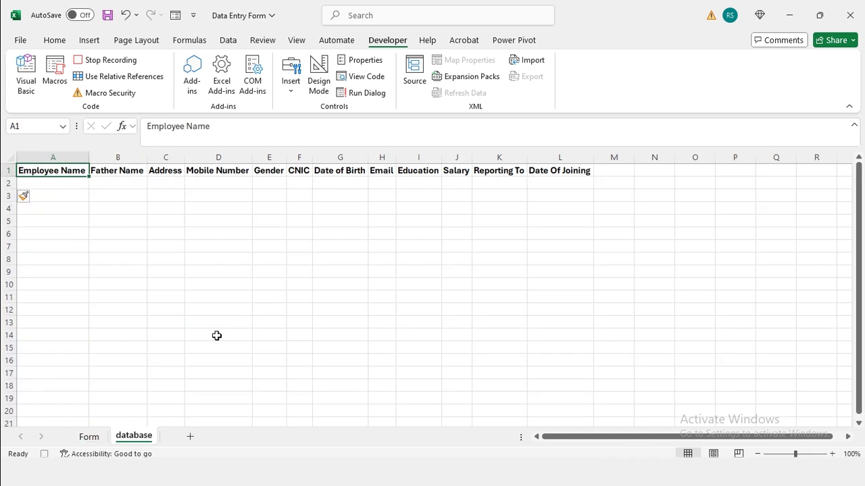
{"action": "left_click", "coordinate": [49, 183]}
{"action": "key", "text": "ctrl+alt+v"}
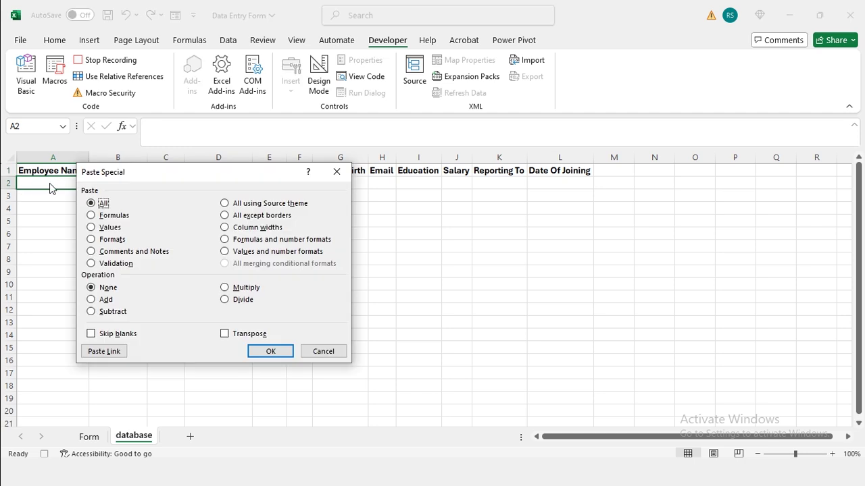
{"action": "left_click", "coordinate": [91, 228]}
{"action": "left_click", "coordinate": [227, 335]}
{"action": "left_click", "coordinate": [280, 352]}
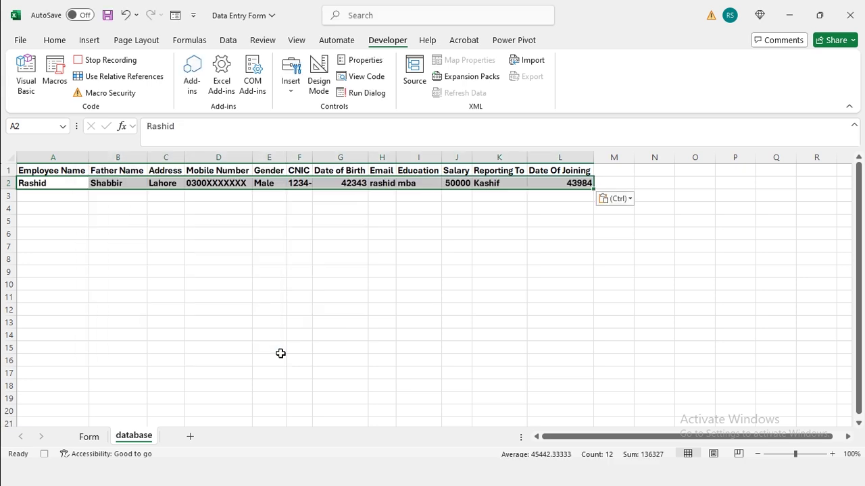
{"action": "key", "text": "ctrl+Home"}
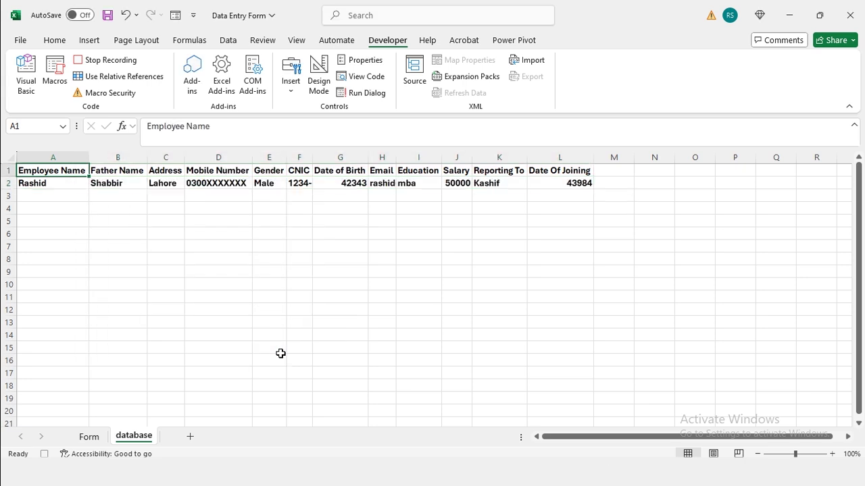
Clear the entries in the Form sheet's entry boxes
{"action": "key", "text": "ctrl+Page_Up"}
{"action": "left_click", "coordinate": [237, 200]}
{"action": "key", "text": "Delete"}
{"action": "key", "text": "Down"}
{"action": "key", "text": "Down"}
{"action": "key", "text": "Delete"}
{"action": "key", "text": "Down"}
{"action": "key", "text": "Down"}
{"action": "key", "text": "Delete"}
{"action": "key", "text": "Down"}
{"action": "key", "text": "Down"}
{"action": "key", "text": "BackSpace"}
{"action": "key", "text": "Down"}
{"action": "key", "text": "Down"}
{"action": "key", "text": "Delete"}
{"action": "key", "text": "Down"}
{"action": "key", "text": "Down"}
{"action": "key", "text": "Delete"}
{"action": "key", "text": "Right"}
{"action": "key", "text": "Right"}
{"action": "key", "text": "Right"}
{"action": "key", "text": "Right"}
{"action": "key", "text": "Delete"}
{"action": "key", "text": "Up"}
{"action": "key", "text": "Up"}
{"action": "key", "text": "Delete"}
{"action": "key", "text": "Up"}
{"action": "key", "text": "Up"}
{"action": "key", "text": "Delete"}
{"action": "key", "text": "Up"}
{"action": "key", "text": "Up"}
{"action": "key", "text": "Delete"}
{"action": "key", "text": "Up"}
{"action": "key", "text": "Up"}
{"action": "key", "text": "Delete"}
{"action": "key", "text": "Up"}
{"action": "key", "text": "Up"}
{"action": "key", "text": "Delete"}
{"action": "key", "text": "Left"}
{"action": "key", "text": "Left"}
{"action": "key", "text": "Left"}
{"action": "key", "text": "Left"}
{"action": "key", "text": "Left"}
{"action": "key", "text": "Left"}
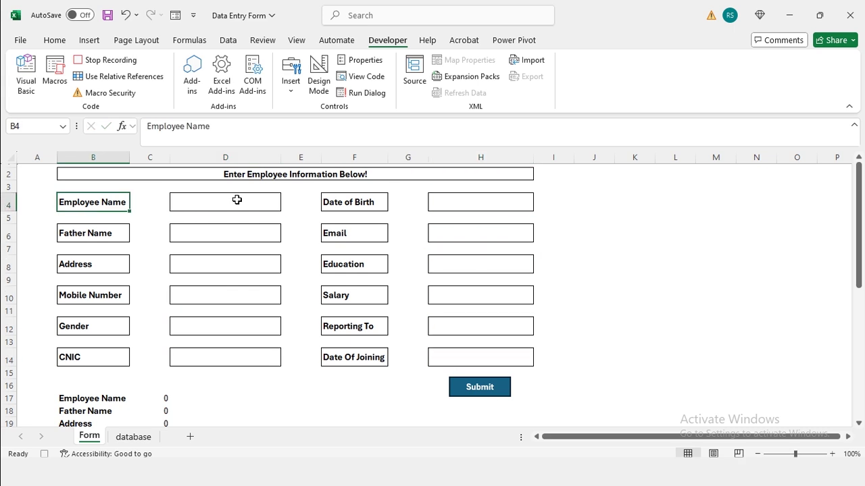
Stop recording, then use Assign Macro to attach FormSubmit to the Submit shape
{"action": "left_click", "coordinate": [109, 61]}
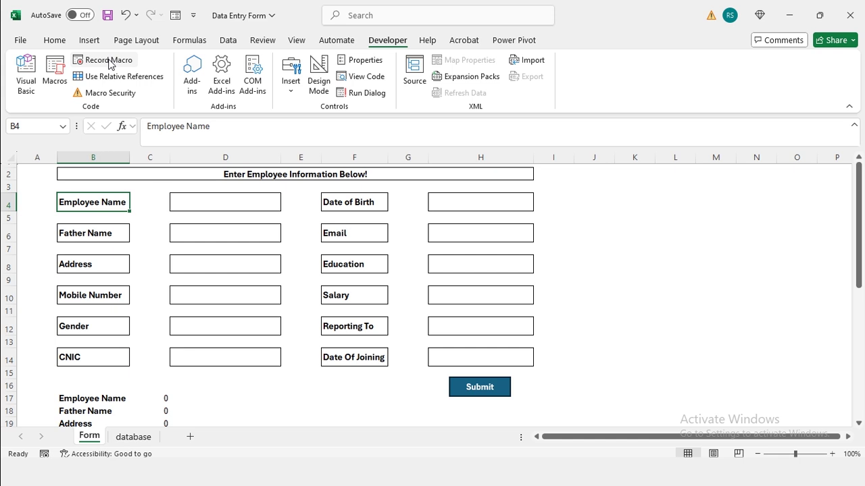
{"action": "left_click", "coordinate": [484, 387]}
{"action": "right_click", "coordinate": [484, 388]}
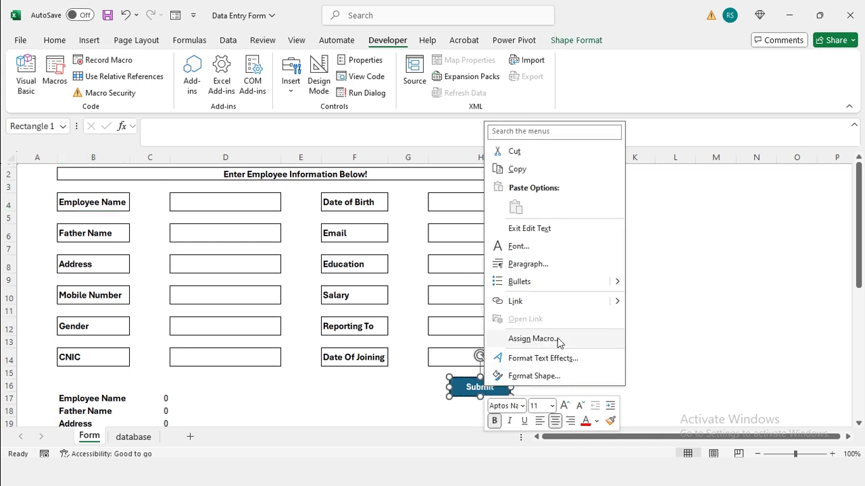
{"action": "left_click", "coordinate": [533, 339]}
{"action": "left_click", "coordinate": [472, 266]}
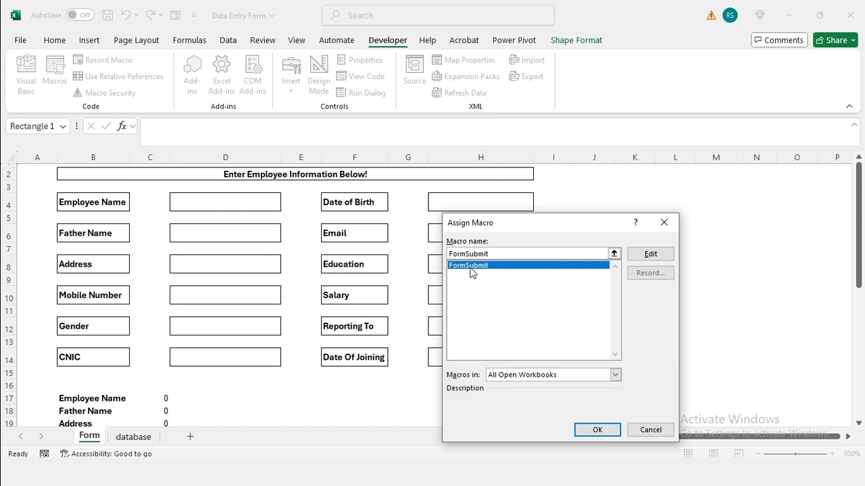
{"action": "left_click", "coordinate": [596, 430]}
Enter a second employee's name, address, mobile number, gender male and CNIC
{"action": "left_click", "coordinate": [200, 206]}
{"action": "key", "text": "Return"}
{"action": "key", "text": "Return"}
{"action": "key", "text": "BackSpace"}
Complete the remaining fields (mba, 25000, joined 2-jun-19), submit, and view the database sheet
{"action": "key", "text": "Return"}
{"action": "type", "text": "5-Dec-80 "}
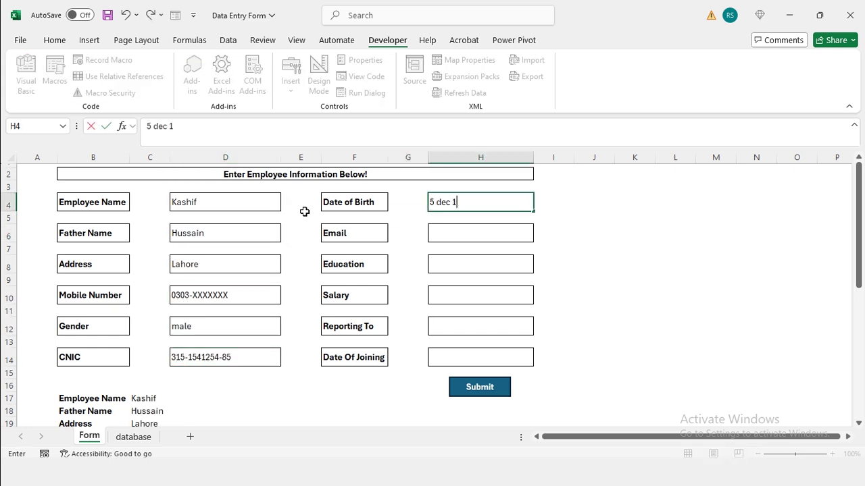
{"action": "key", "text": "Return"}
{"action": "type", "text": "2-jun-19"}
{"action": "key", "text": "Return"}
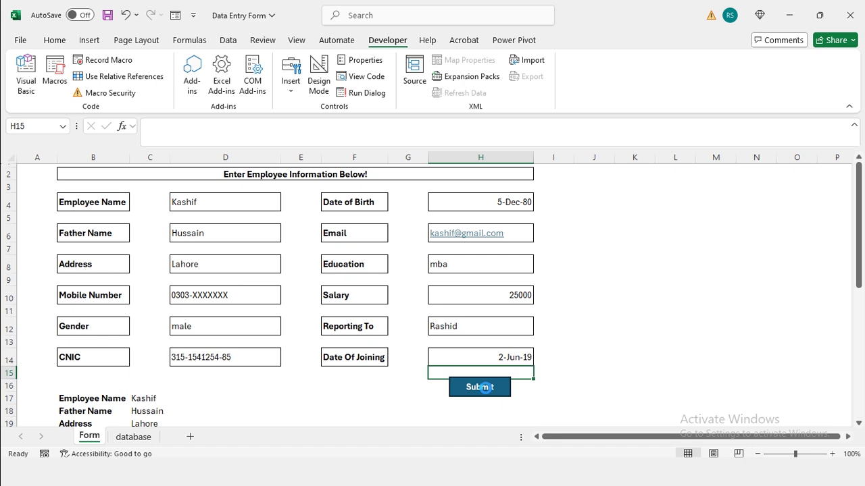
{"action": "left_click", "coordinate": [486, 392]}
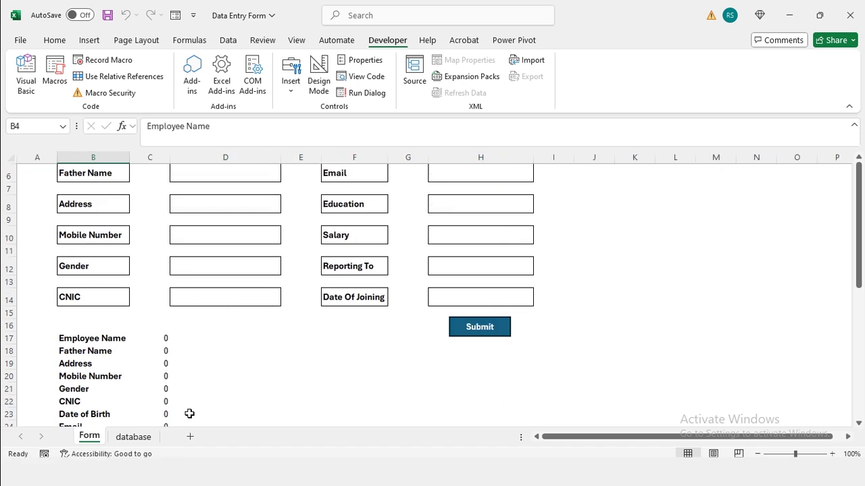
{"action": "left_click", "coordinate": [135, 438]}
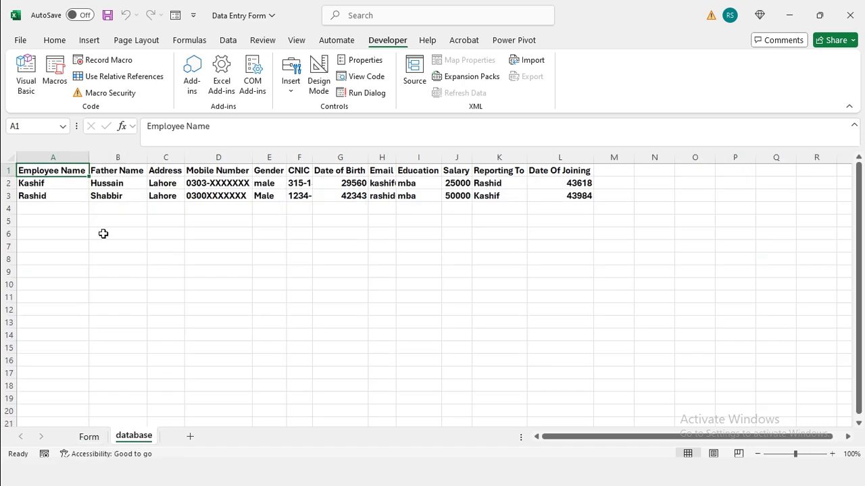